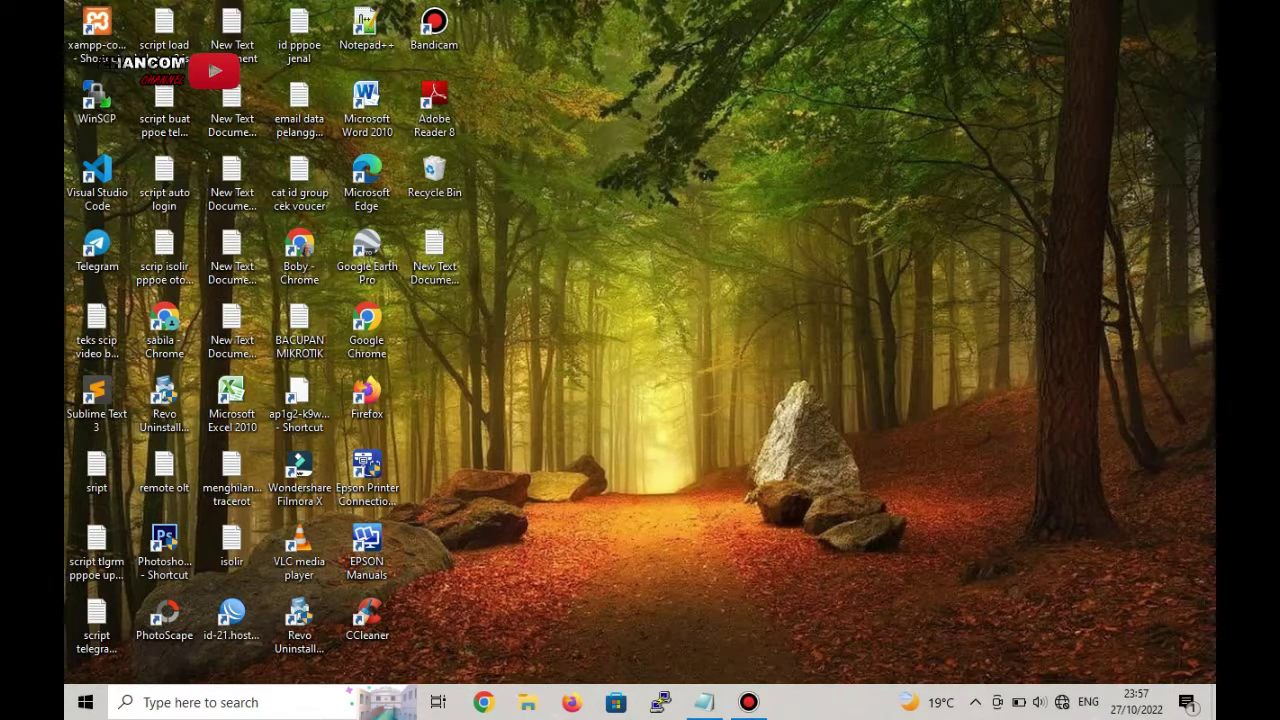
- Refresh the desktop, then launch Chrome with the Person 1 profile
right_click(656, 174)
click(700, 225)
click(483, 702)
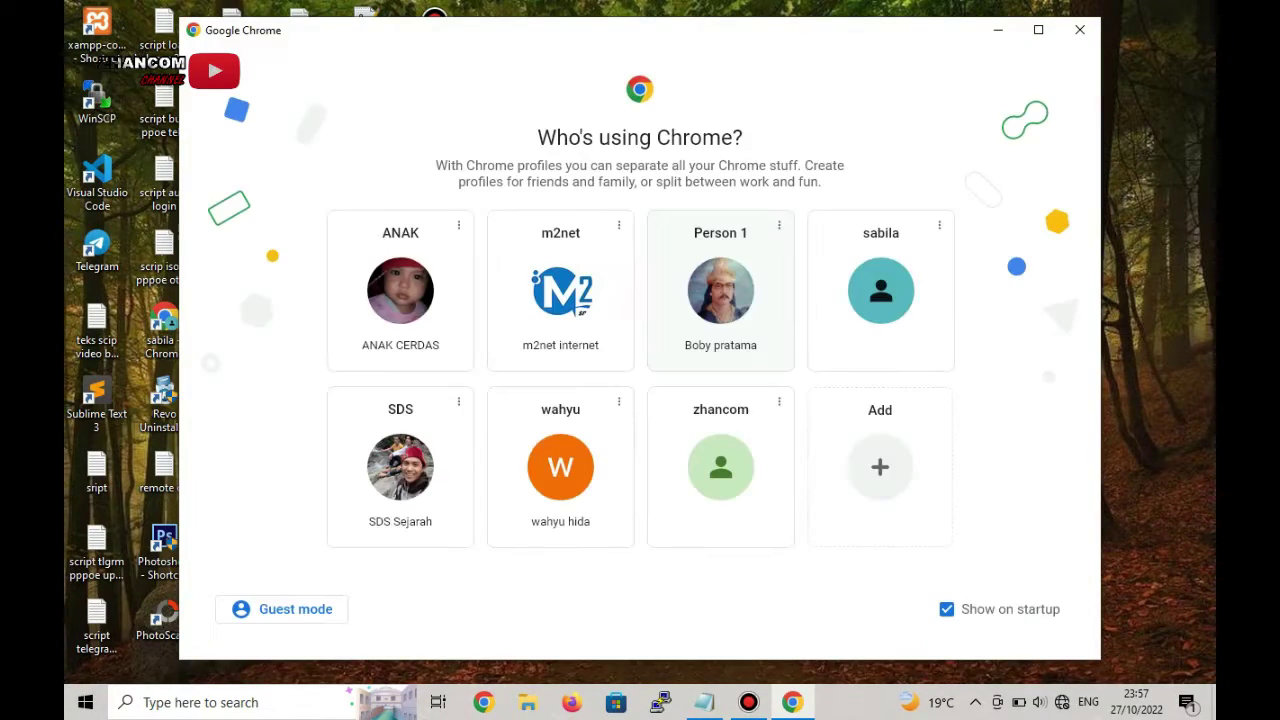
click(726, 355)
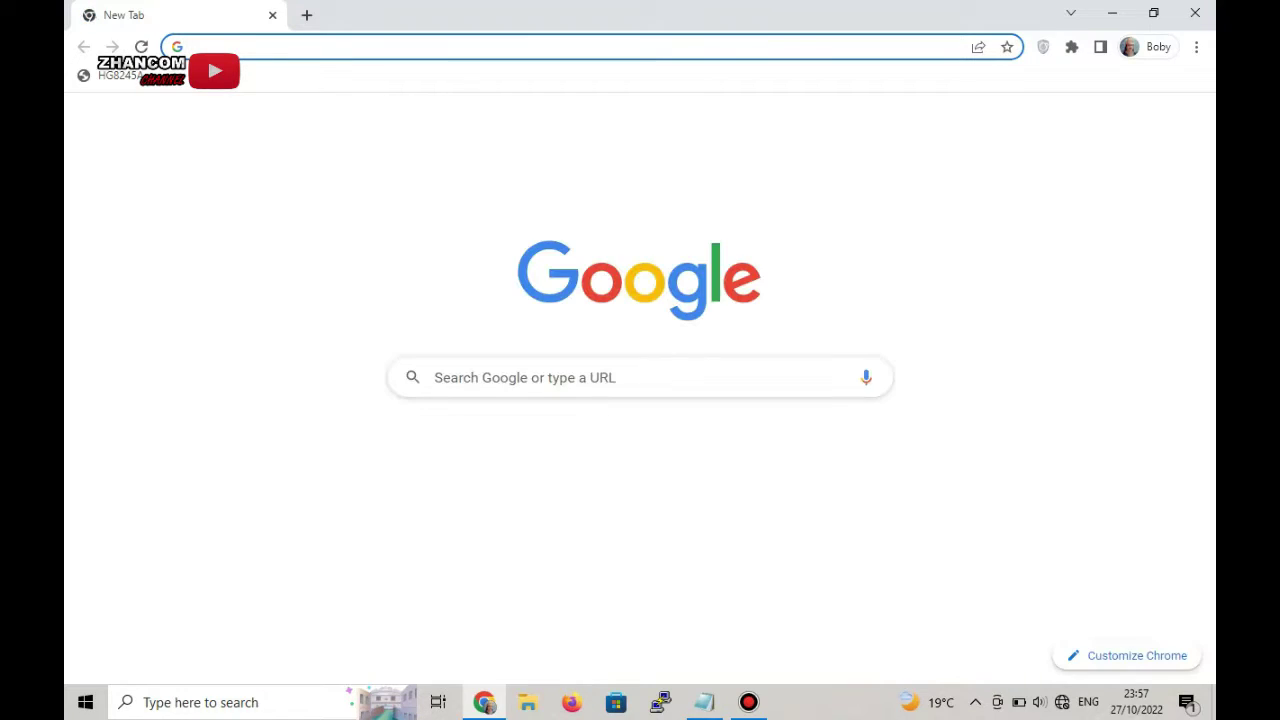
- Enter the router address 192.168.1.1 in the Chrome address bar
text(192)
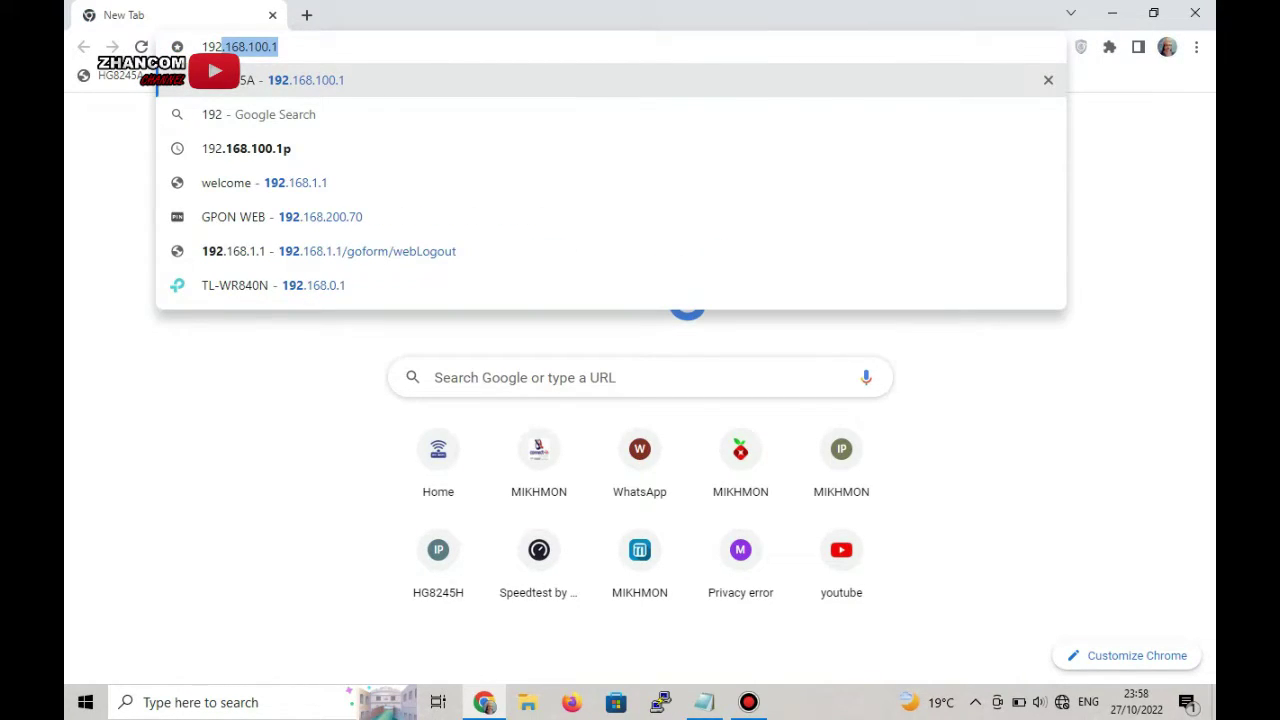
text(.168)
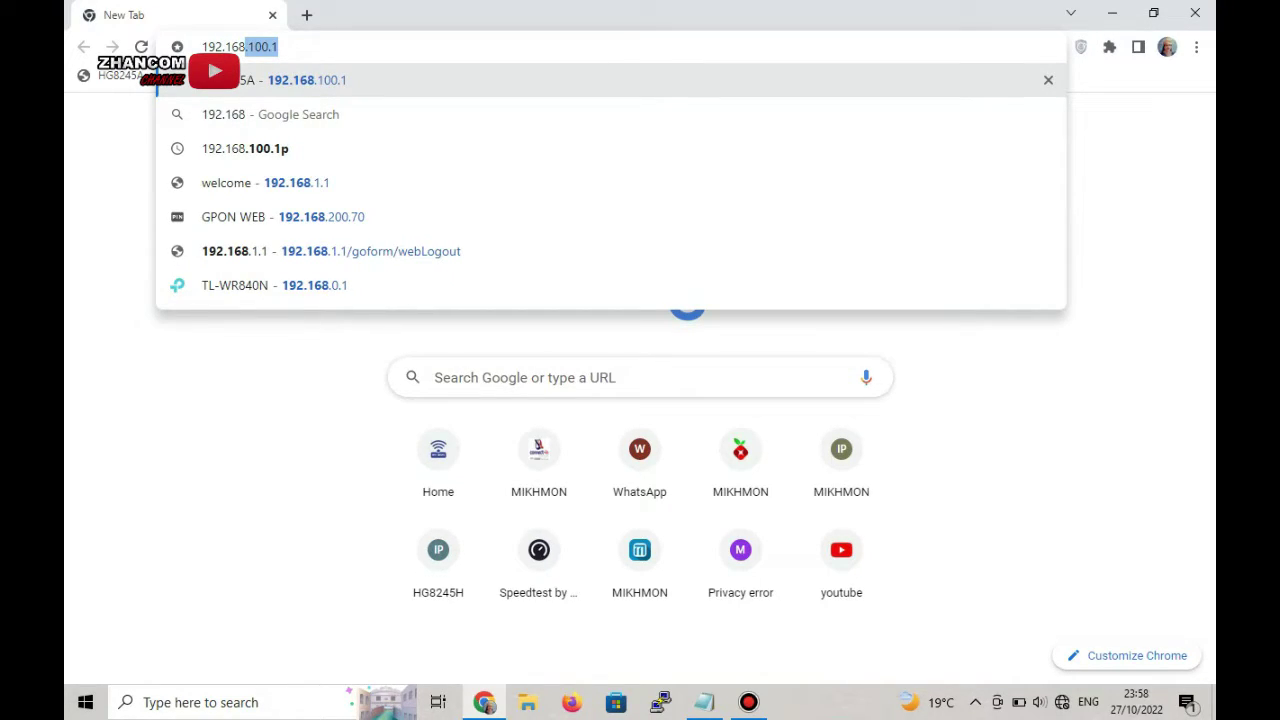
text(.1.1)
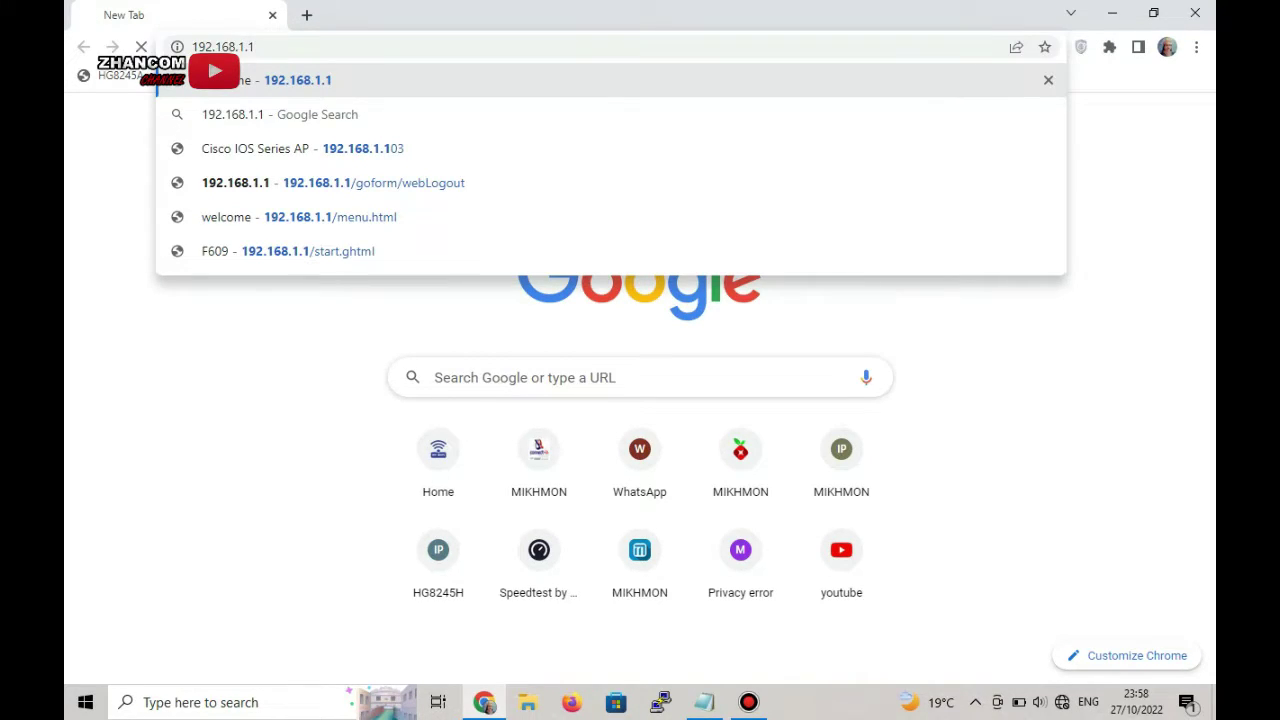
- Load the 192.168.1.1 login page, enter username admin, and select the Password box
key(Return)
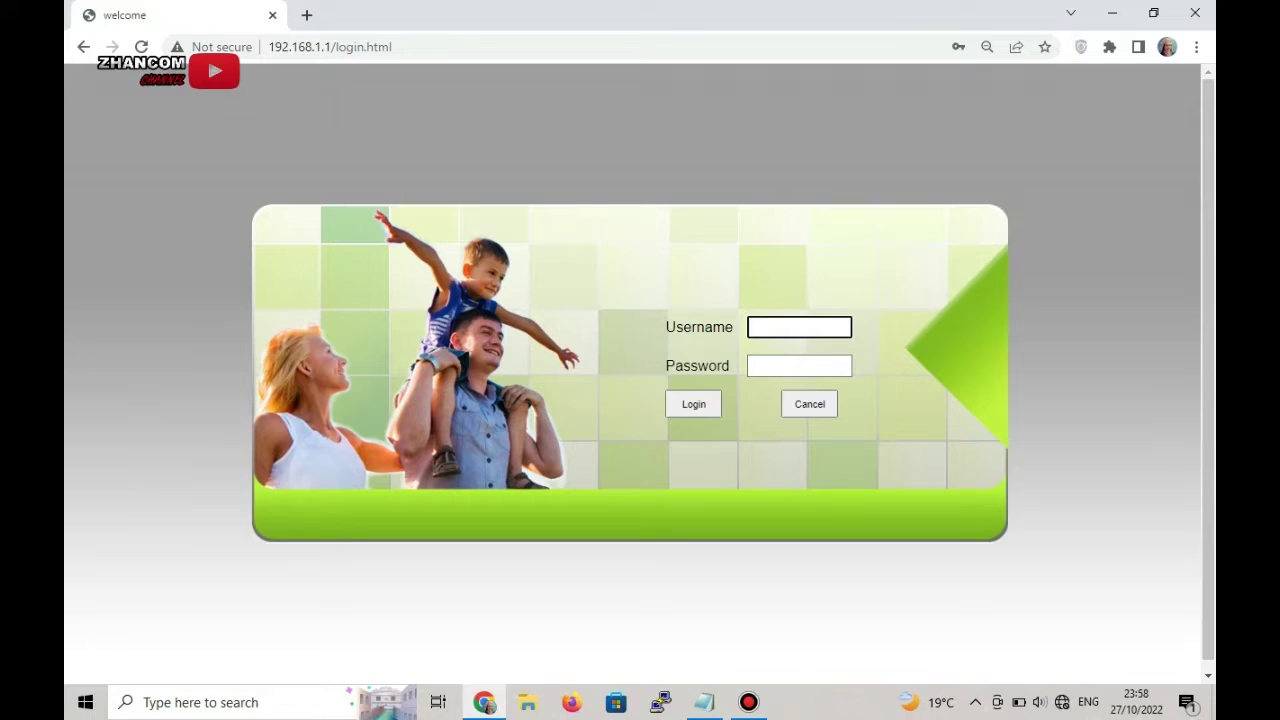
text(admin)
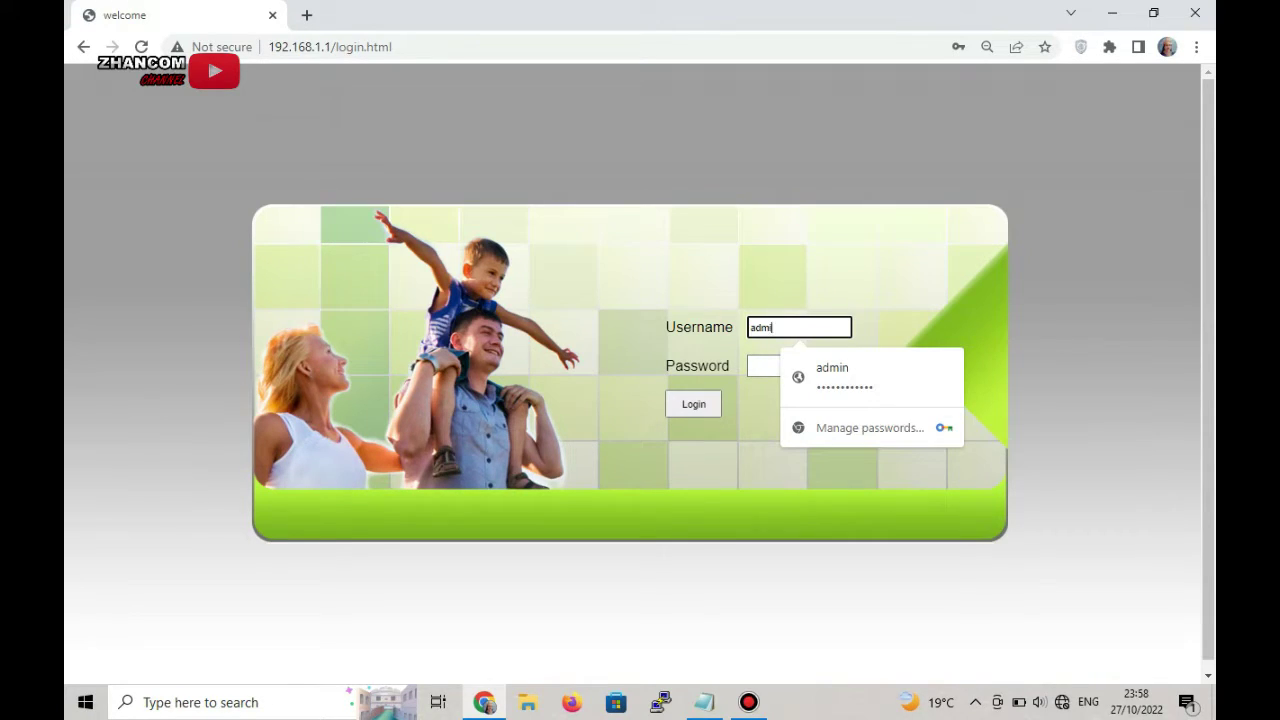
click(799, 366)
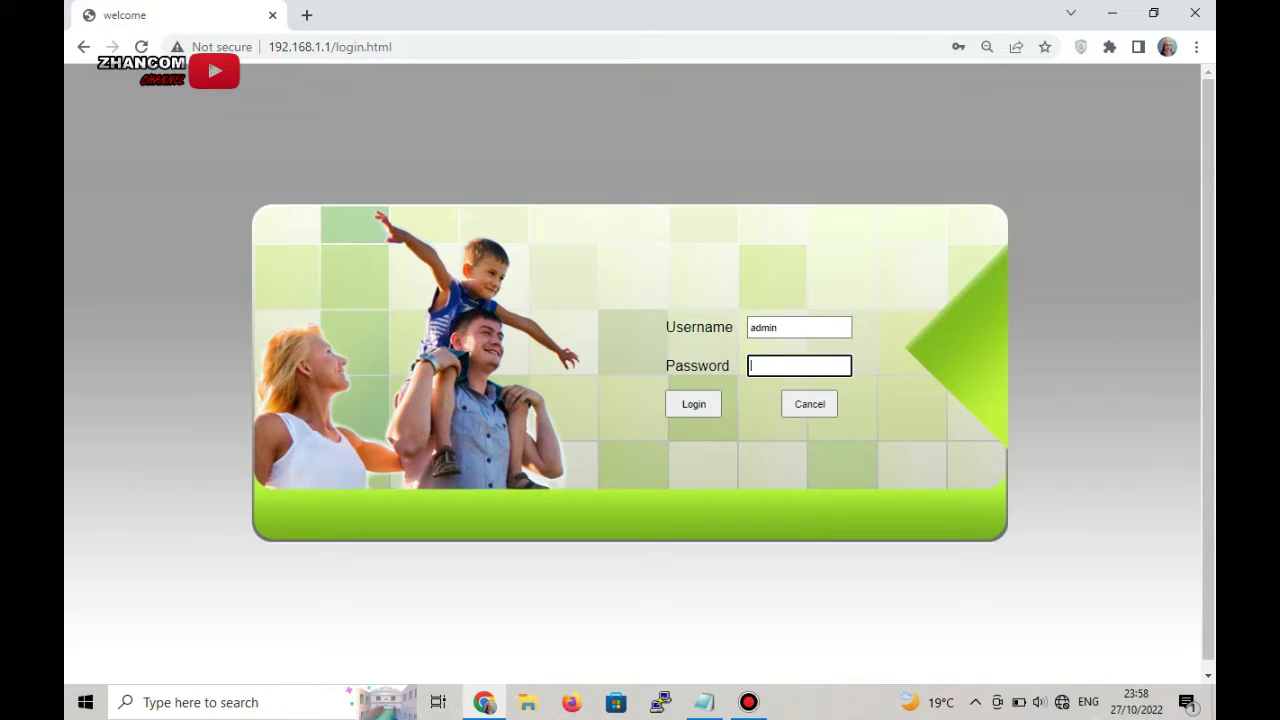
mouse_move(705, 702)
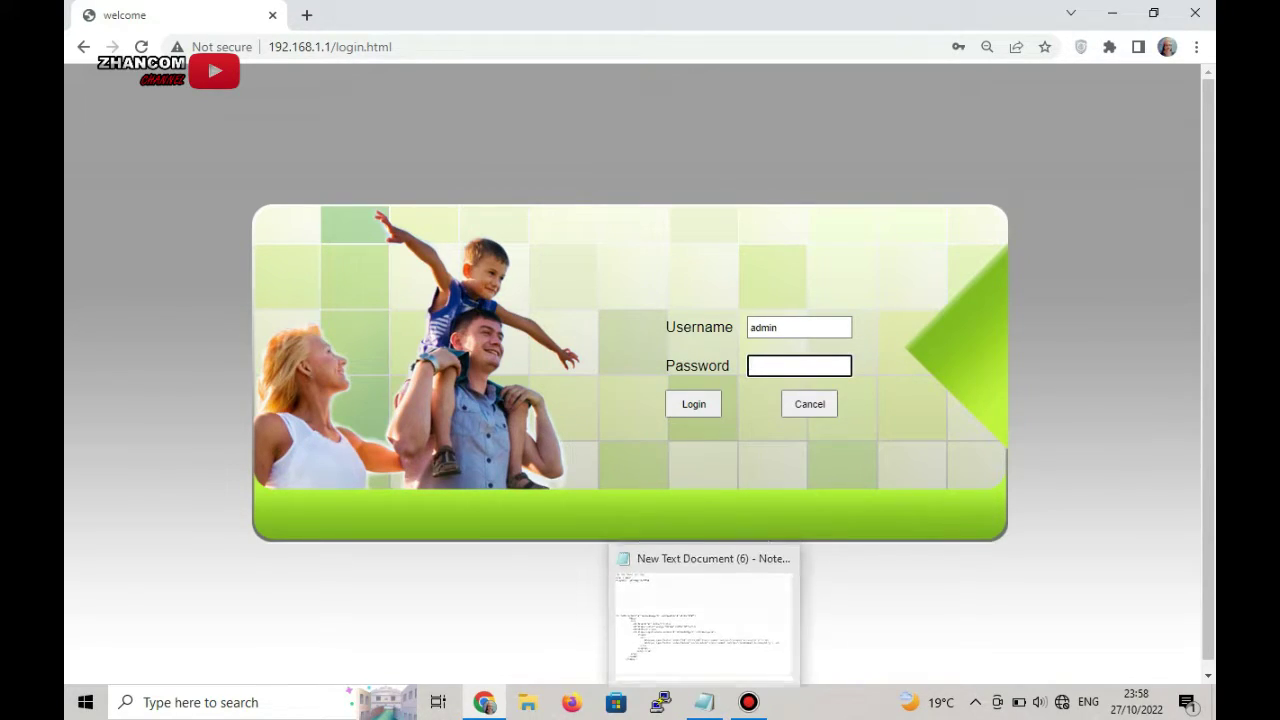
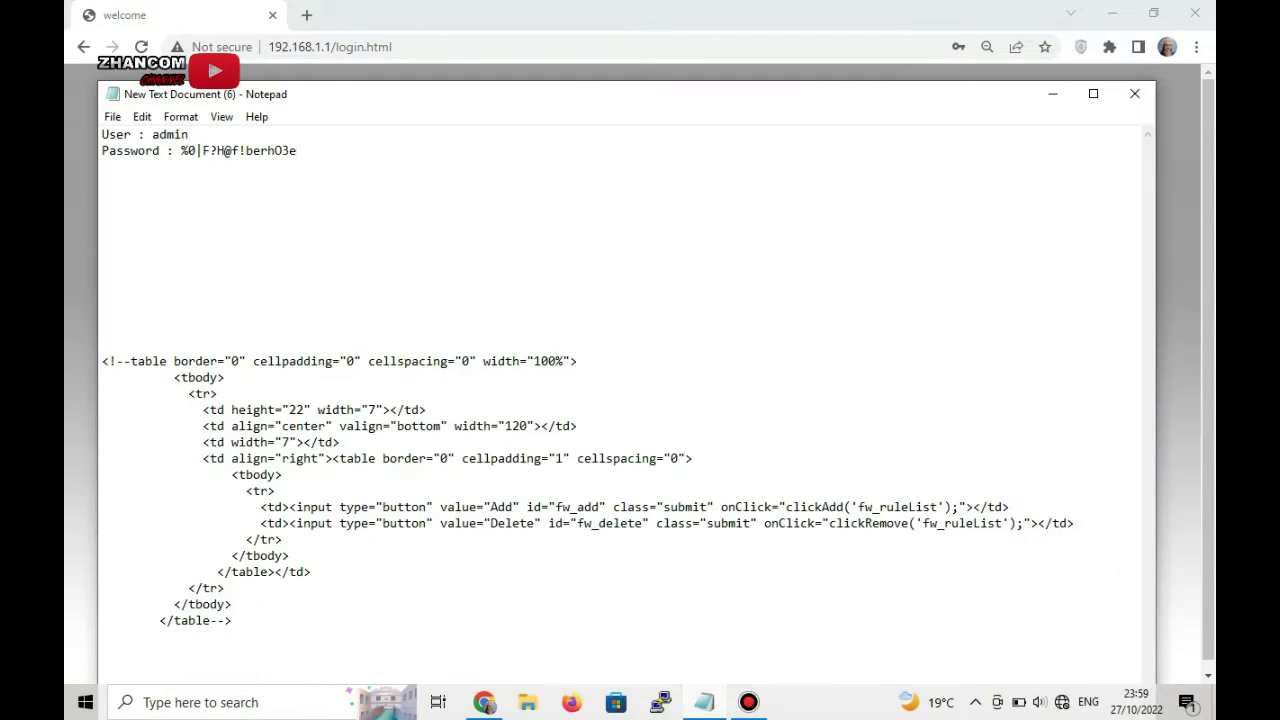
- Copy the recovered admin password from the Notepad file and return to Chrome
drag(183, 150, 297, 150)
right_click(284, 150)
click(330, 207)
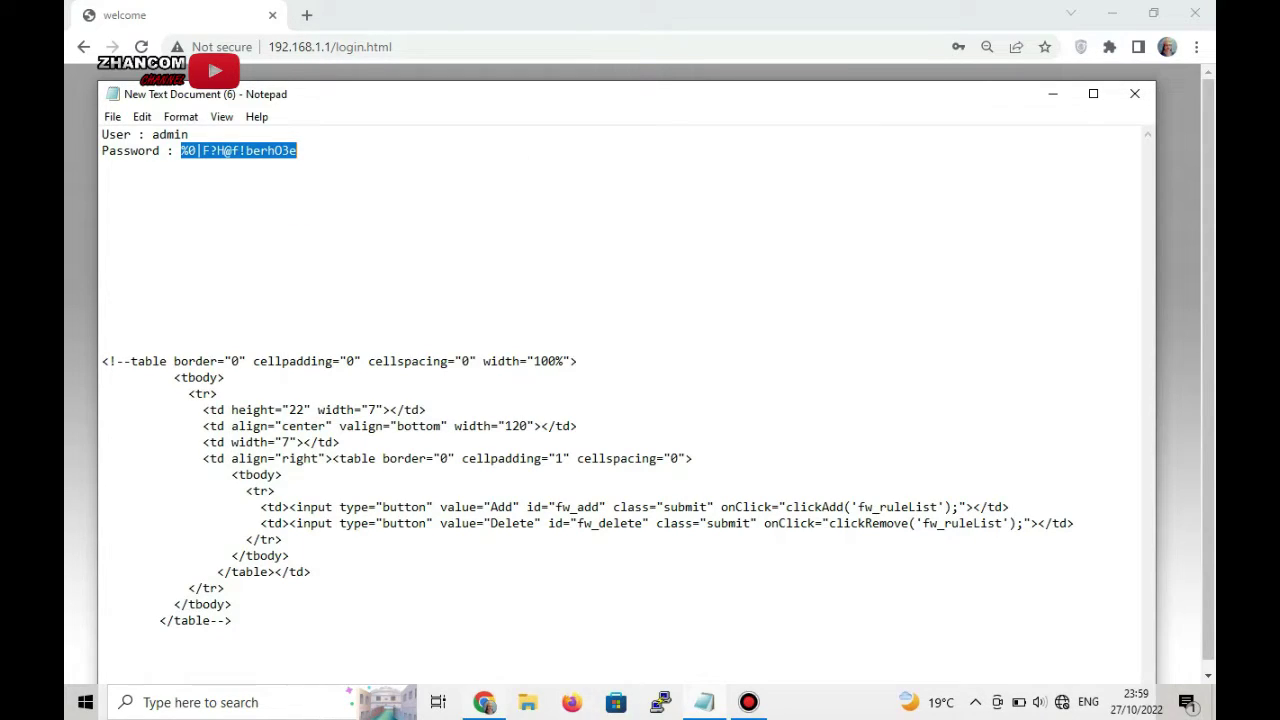
key(alt+Tab)
- Paste the copied password and submit the login, which fails with 'Username or Password Error!'
key(ctrl+v)
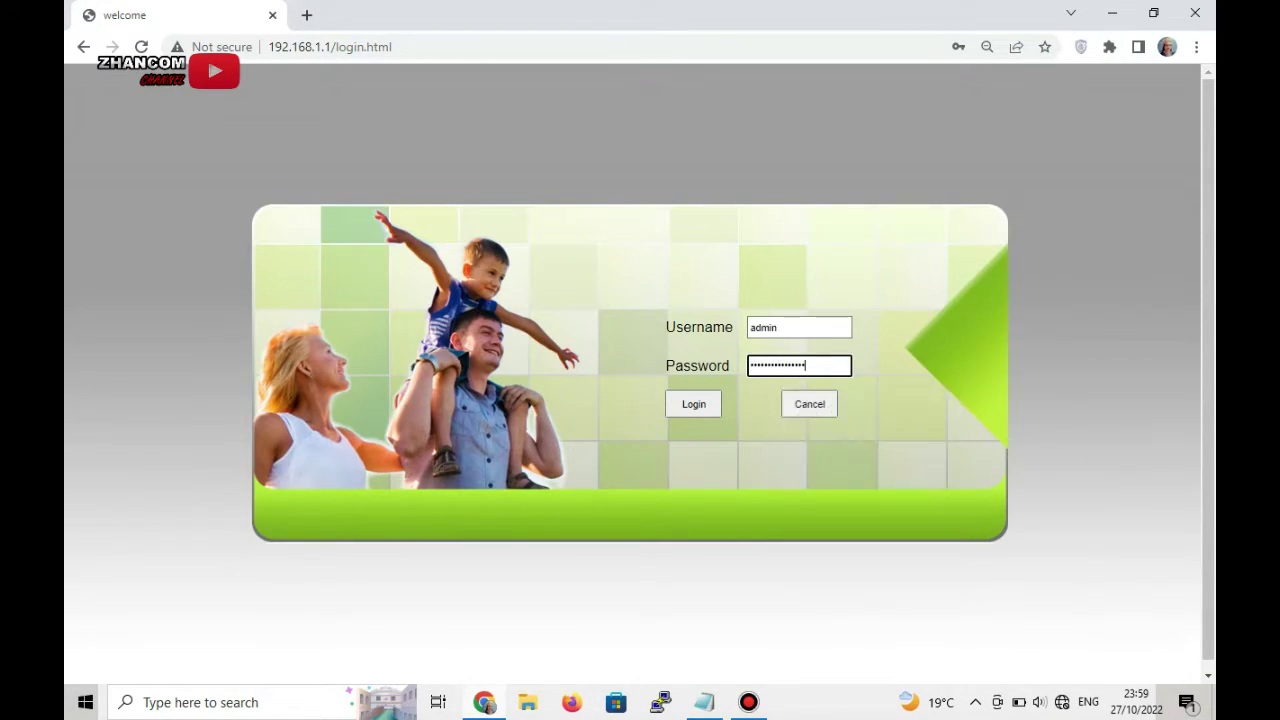
key(Return)
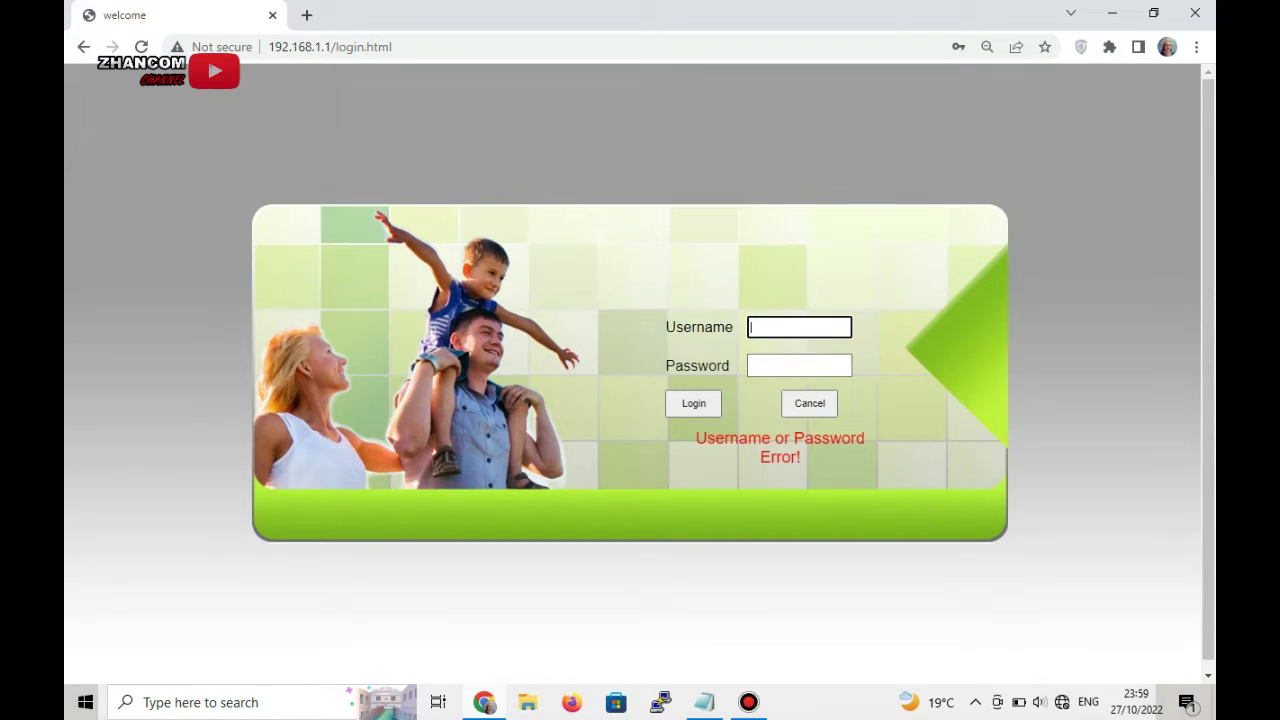
- Re-enter the username 'admin' and type a new password into the Password field
text(admin)
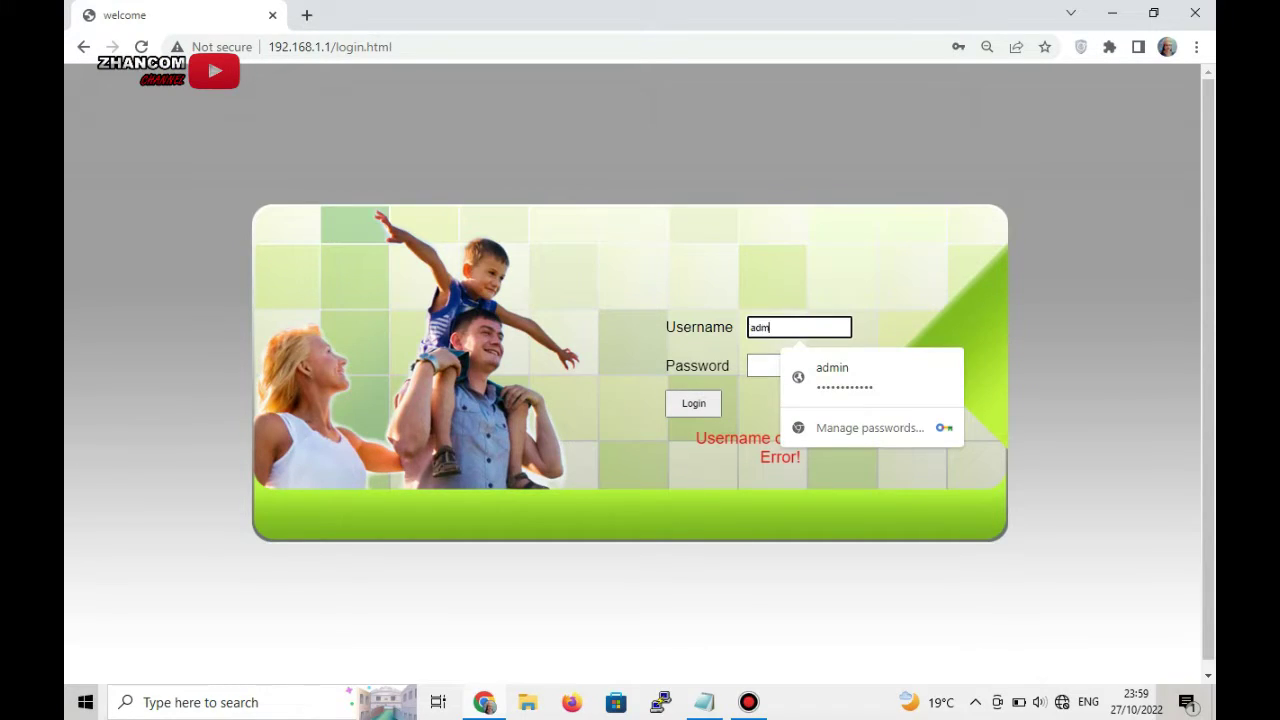
click(799, 365)
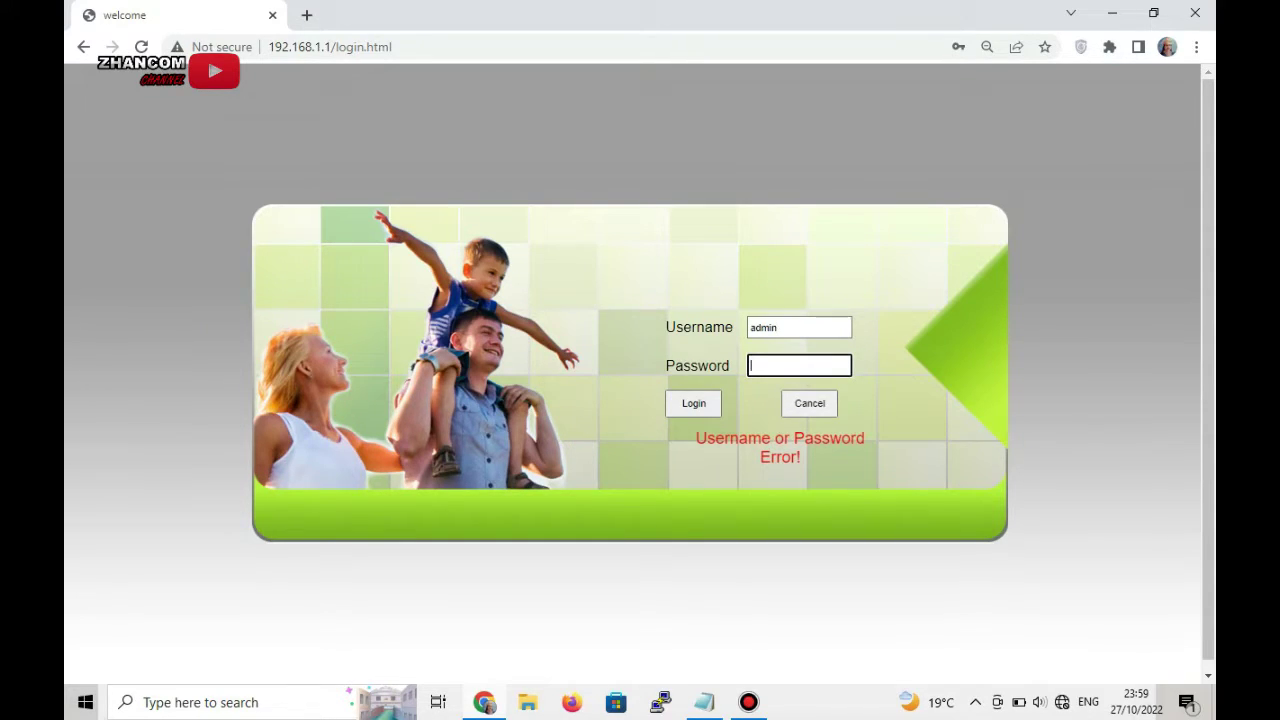
text(admin)
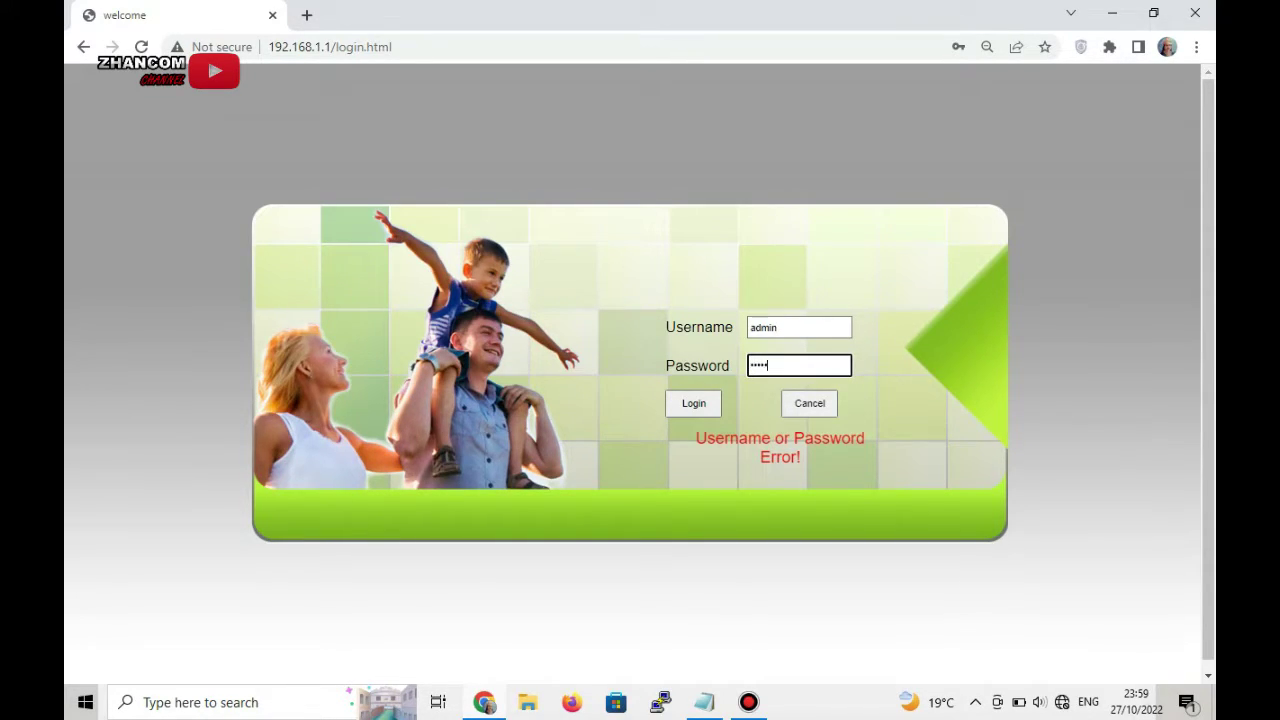
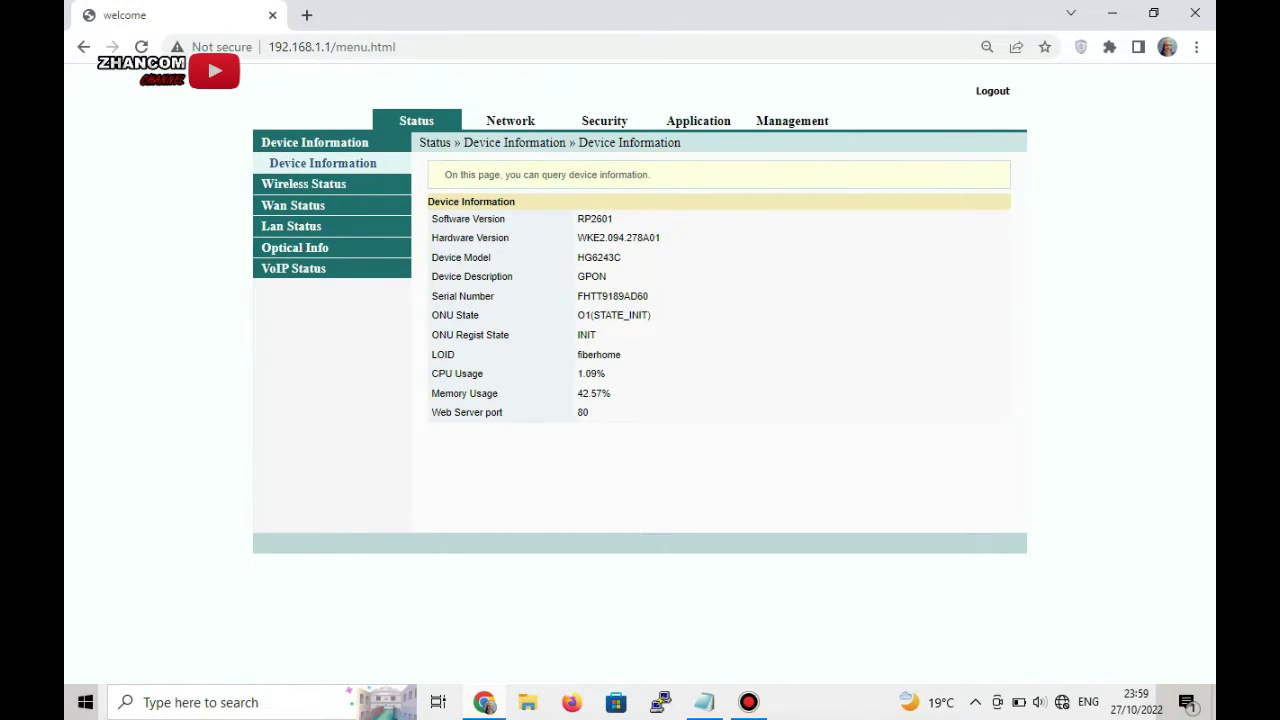
- Go to Network, then BroadBand Settings > Internet Settings with its empty WAN list
click(510, 120)
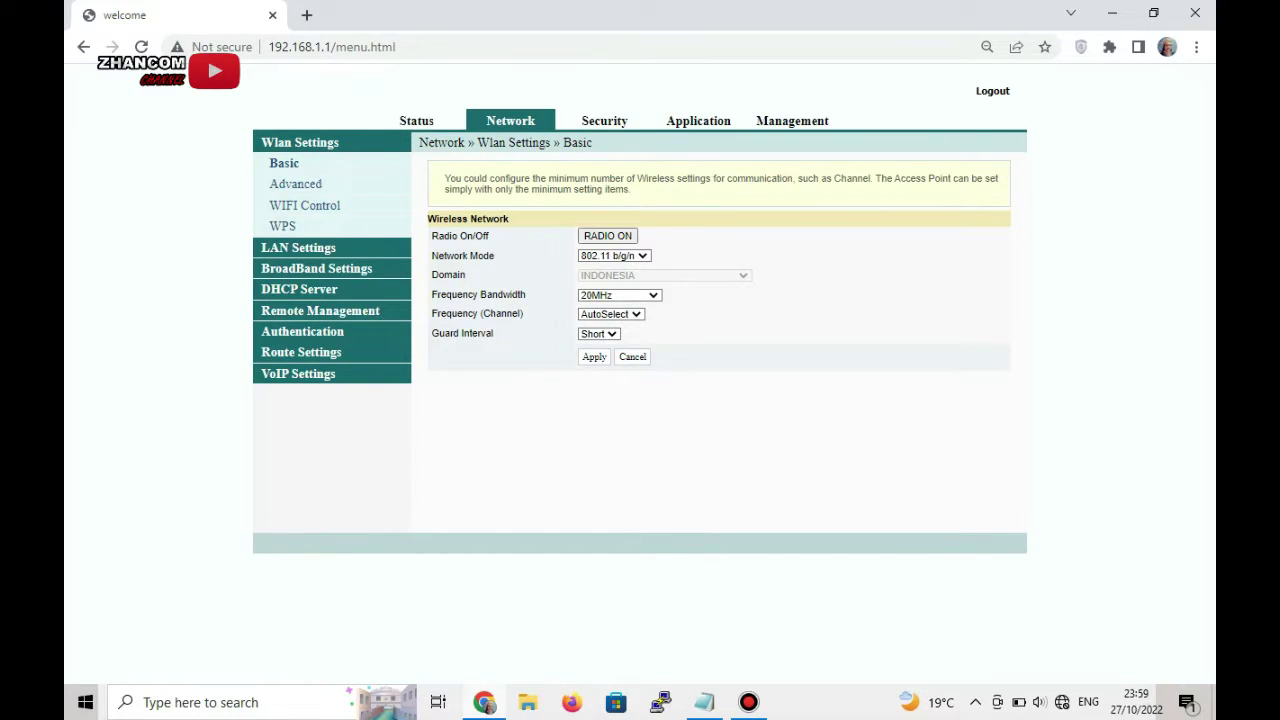
click(316, 268)
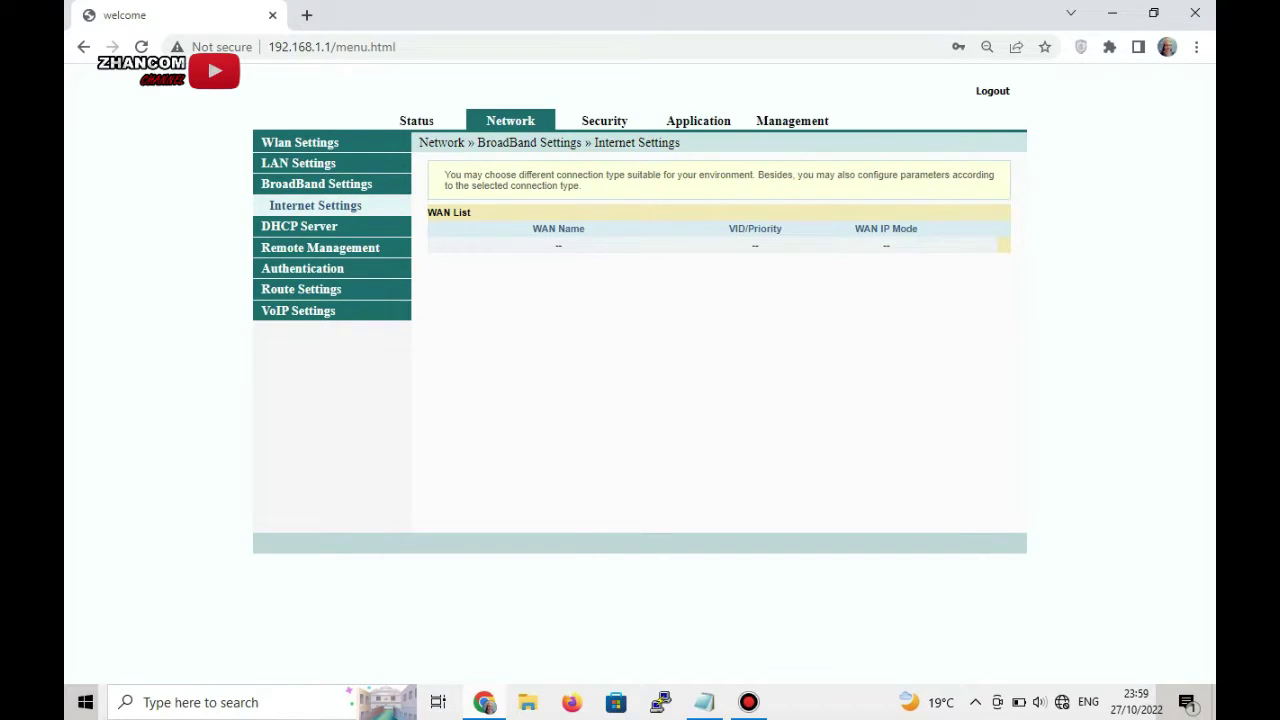
- Inspect the page in DevTools down to the wan_sfu.asp frame, then switch to Notepad
mouse_move(484, 702)
right_click(654, 330)
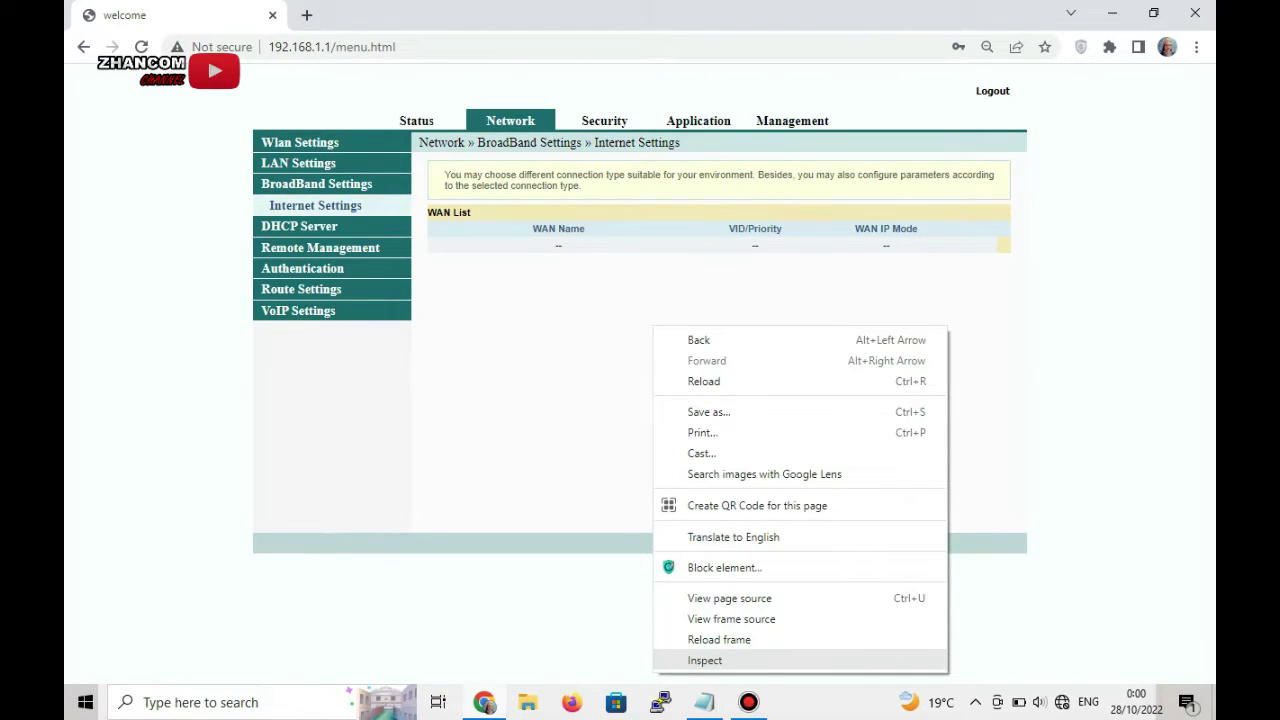
key(Escape)
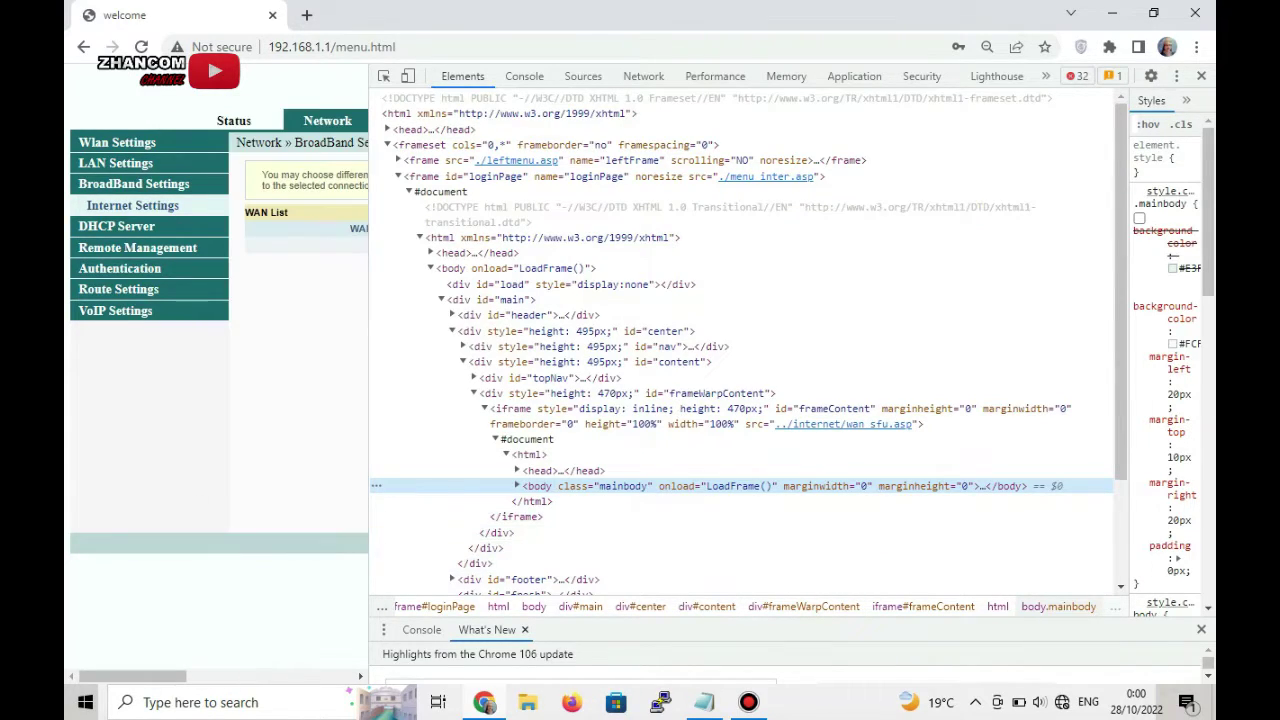
key(alt+Tab)
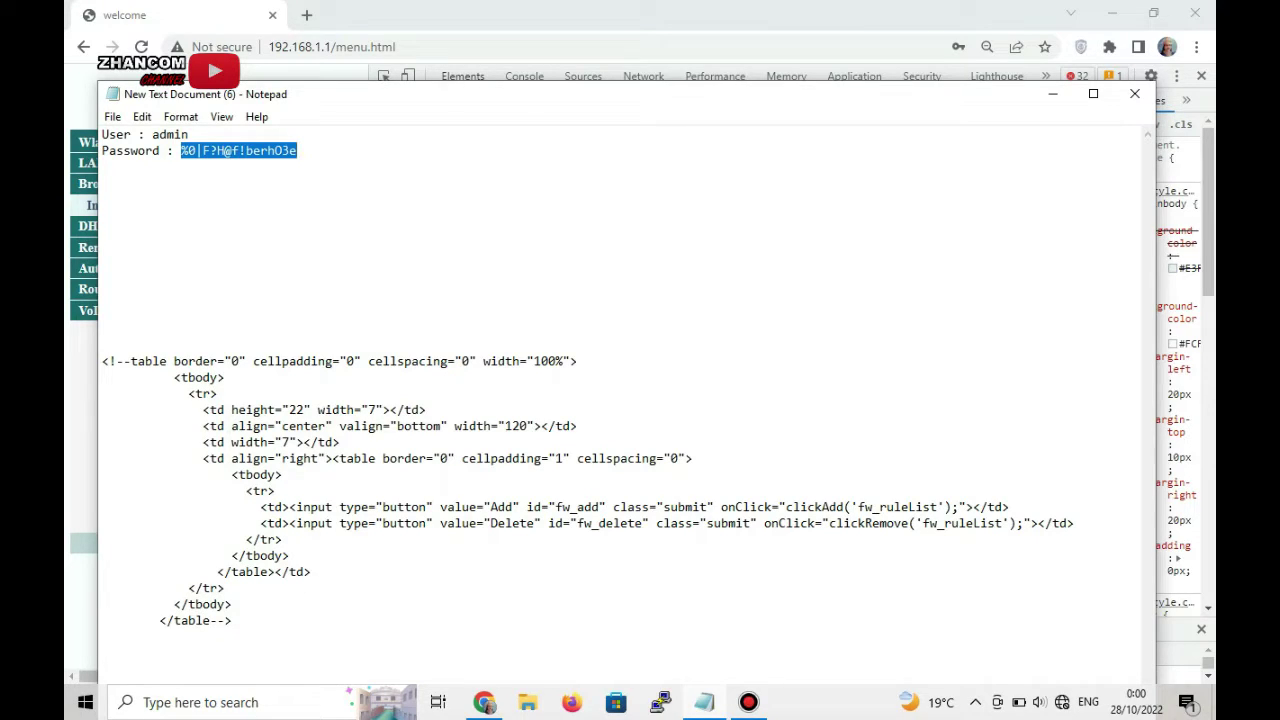
- Select the commented-out table markup with the Add and Delete buttons in Notepad
drag(137, 361, 226, 590)
click(232, 620)
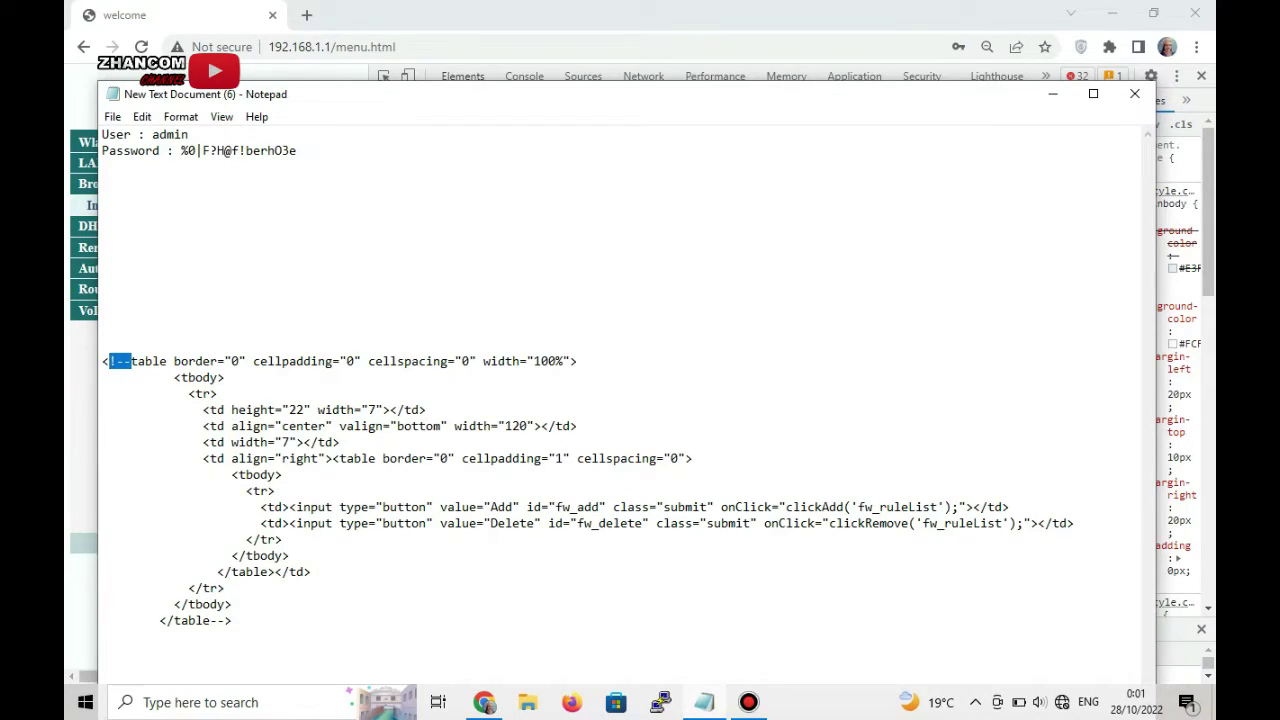
click(102, 343)
drag(130, 361, 109, 361)
click(102, 329)
drag(130, 361, 109, 361)
click(109, 361)
click(109, 361)
click(102, 343)
drag(130, 361, 109, 361)
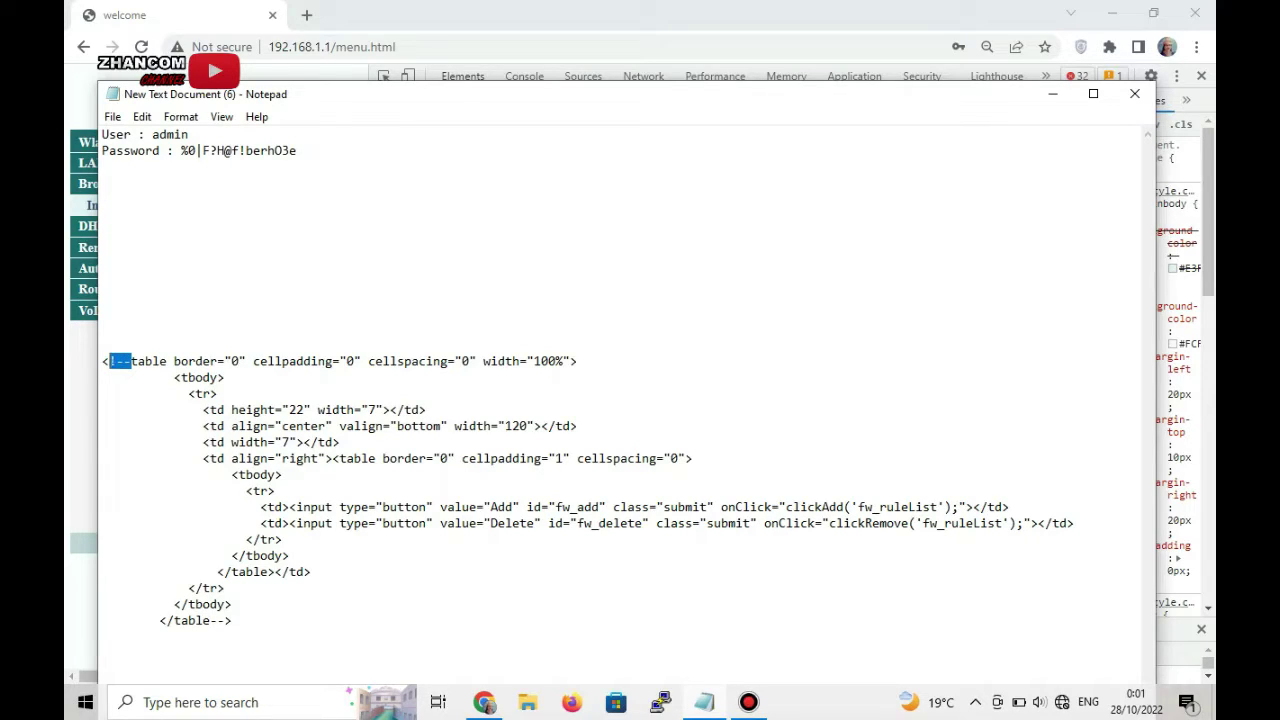
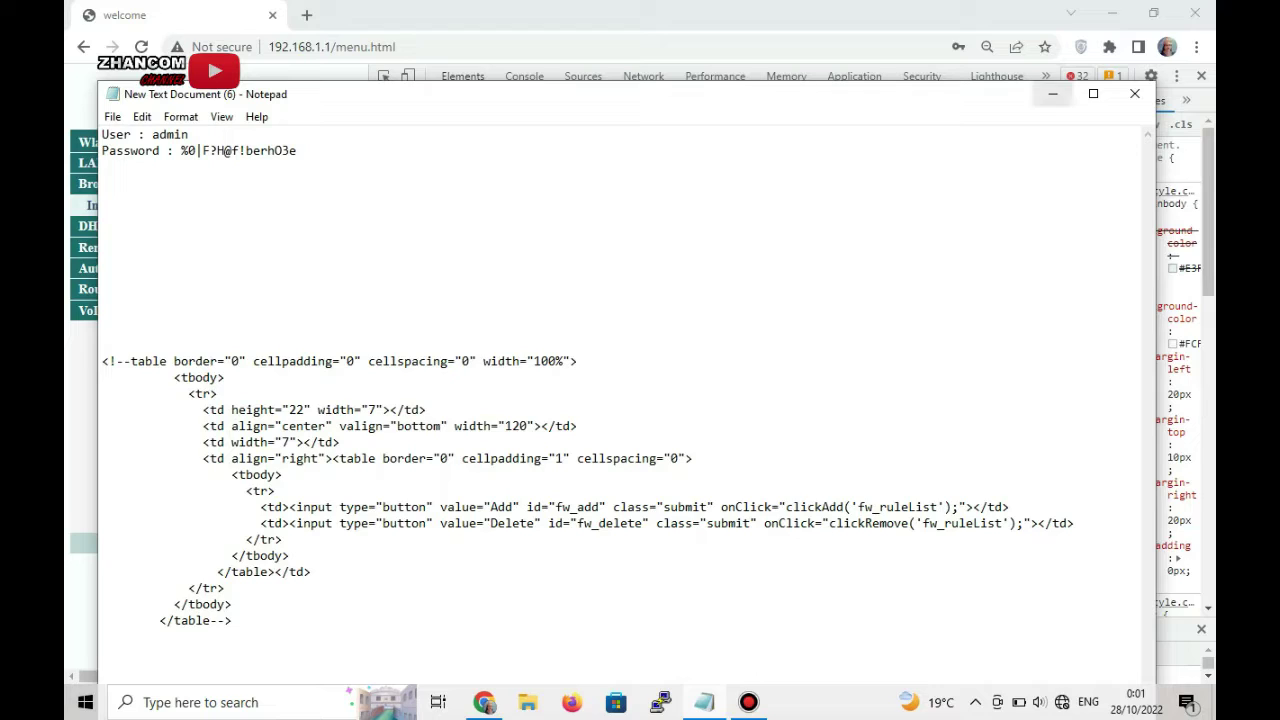
- Minimize the Notepad router notes and scroll the DevTools Elements tree down to the closing tags
click(1052, 94)
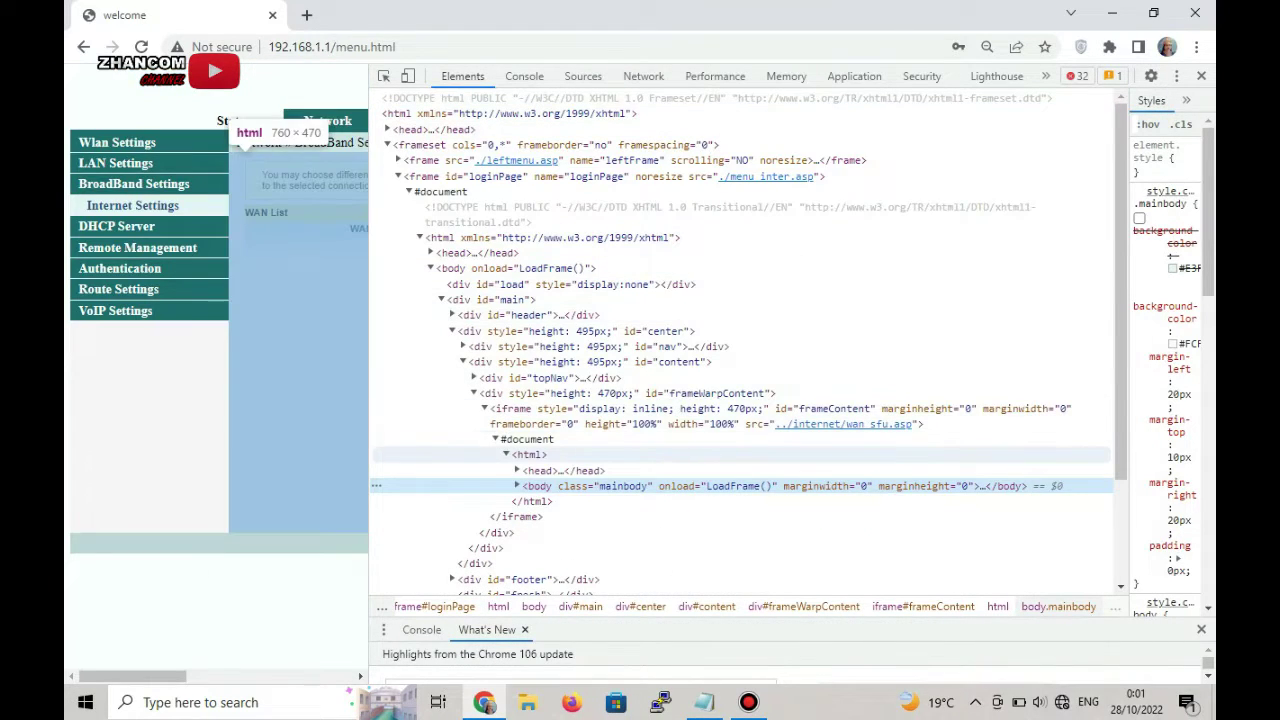
scroll(600, 444, down, 3)
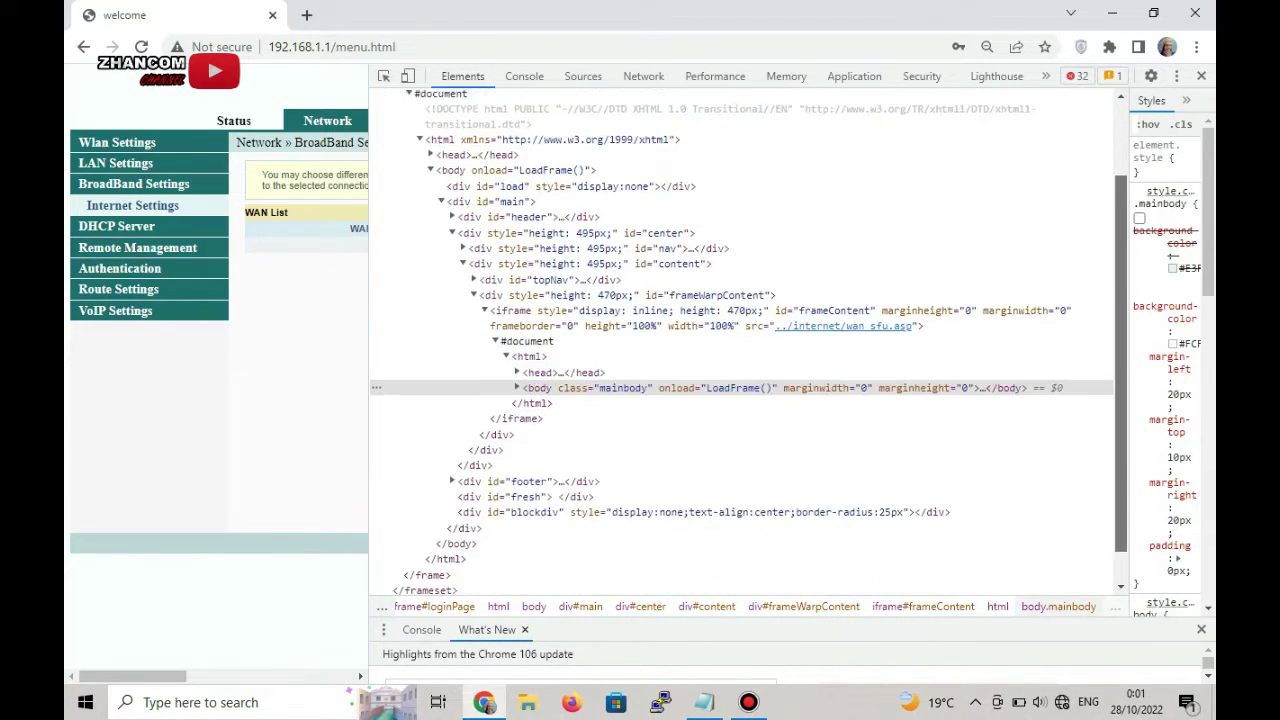
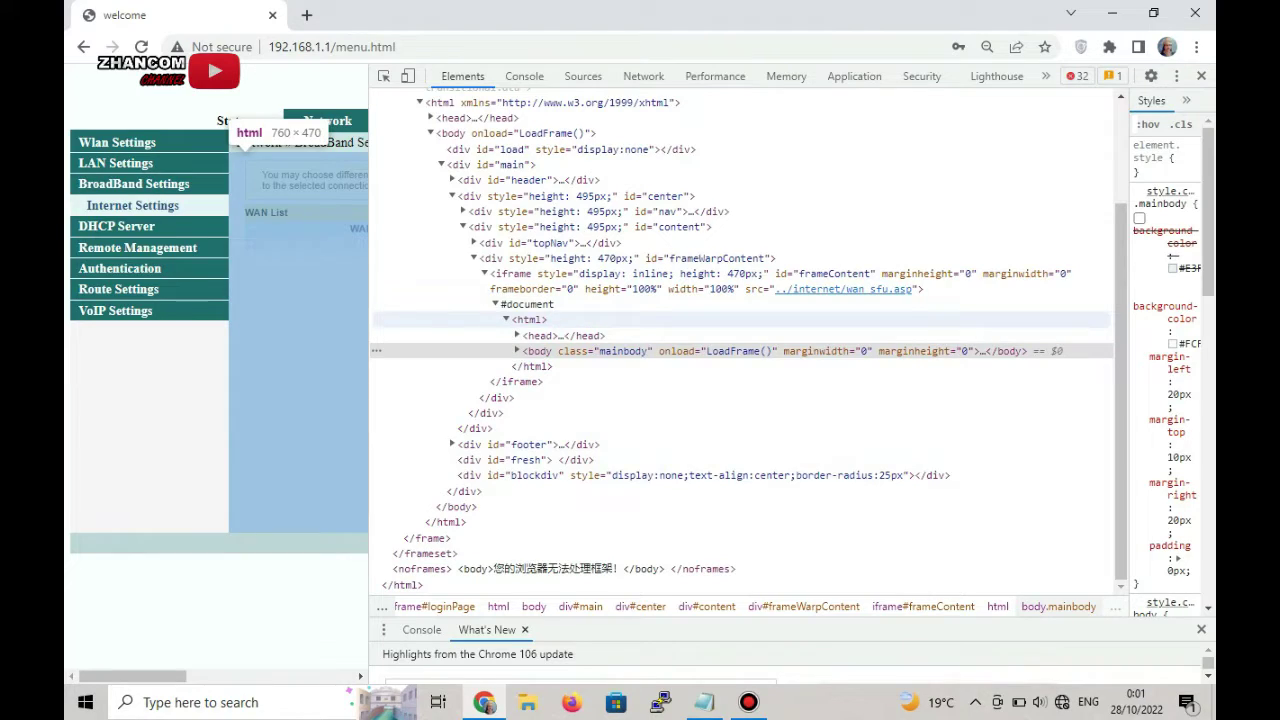
- Expand the WAN iframe's <head> and inline <script>, then scroll down to <body class="mainbody">
scroll(745, 340, up, 2)
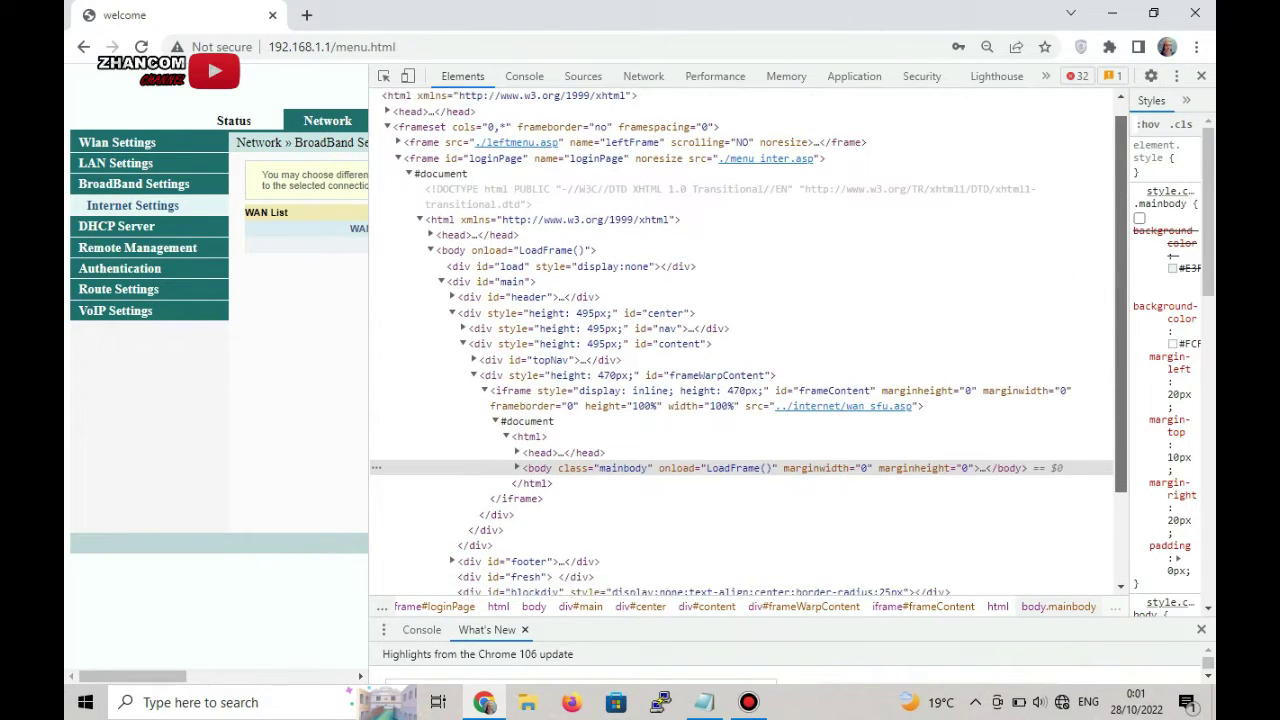
scroll(745, 340, down, 2)
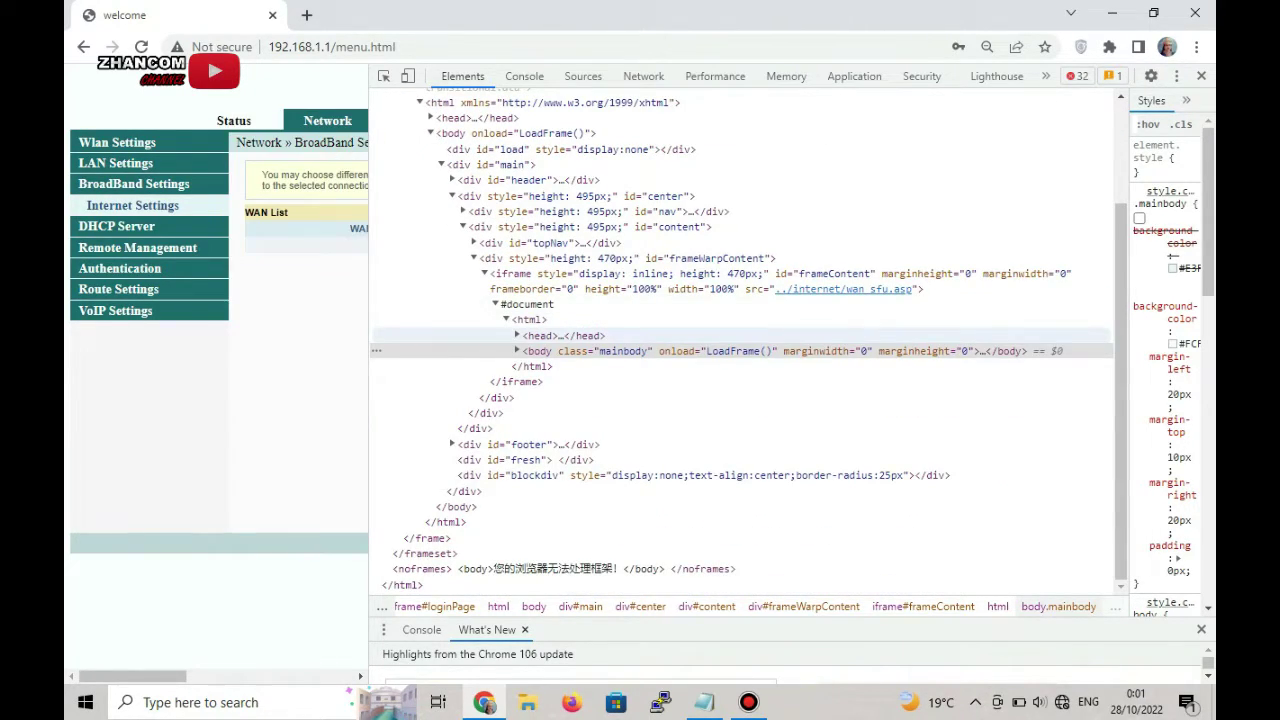
click(517, 335)
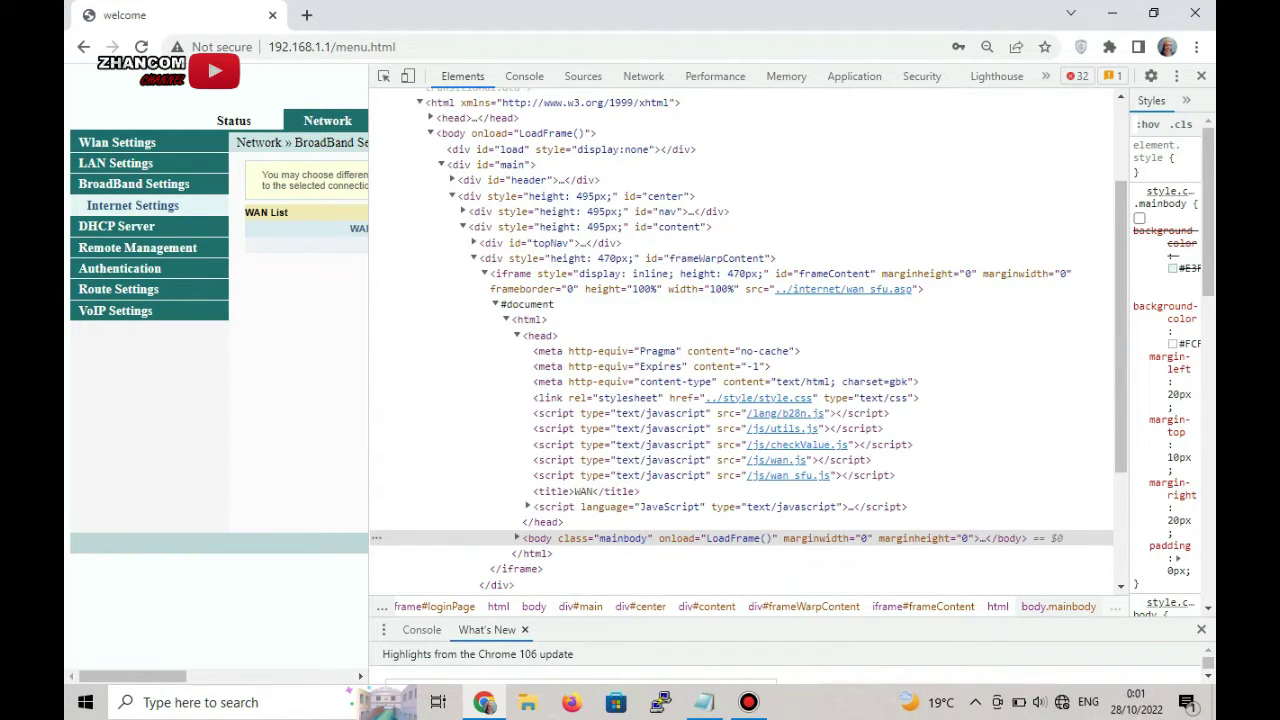
click(527, 507)
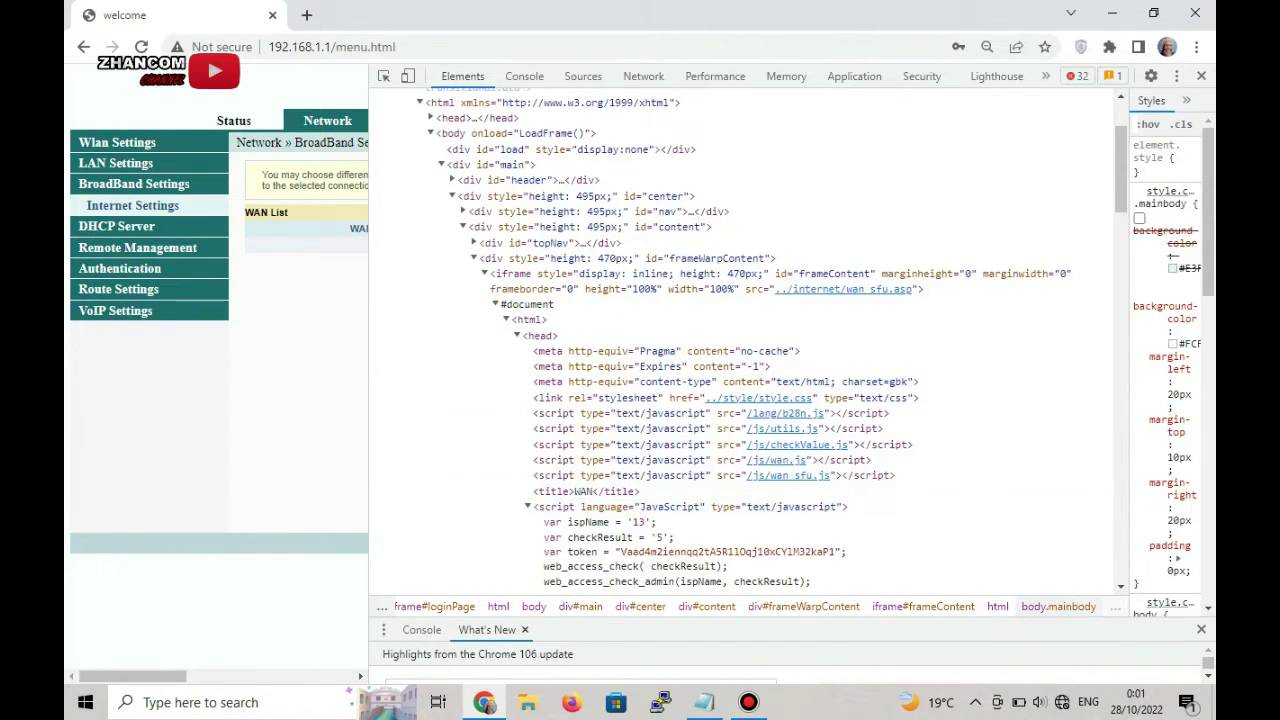
scroll(750, 340, down, 15)
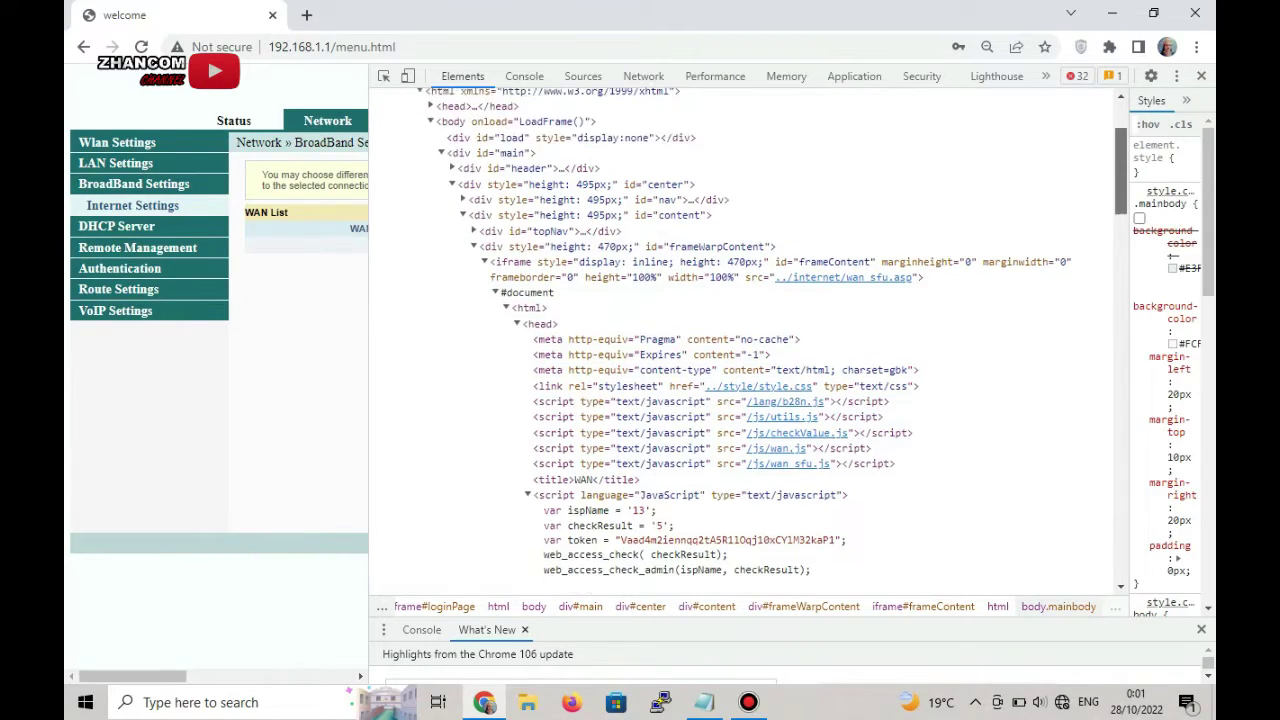
scroll(750, 367, down, 10)
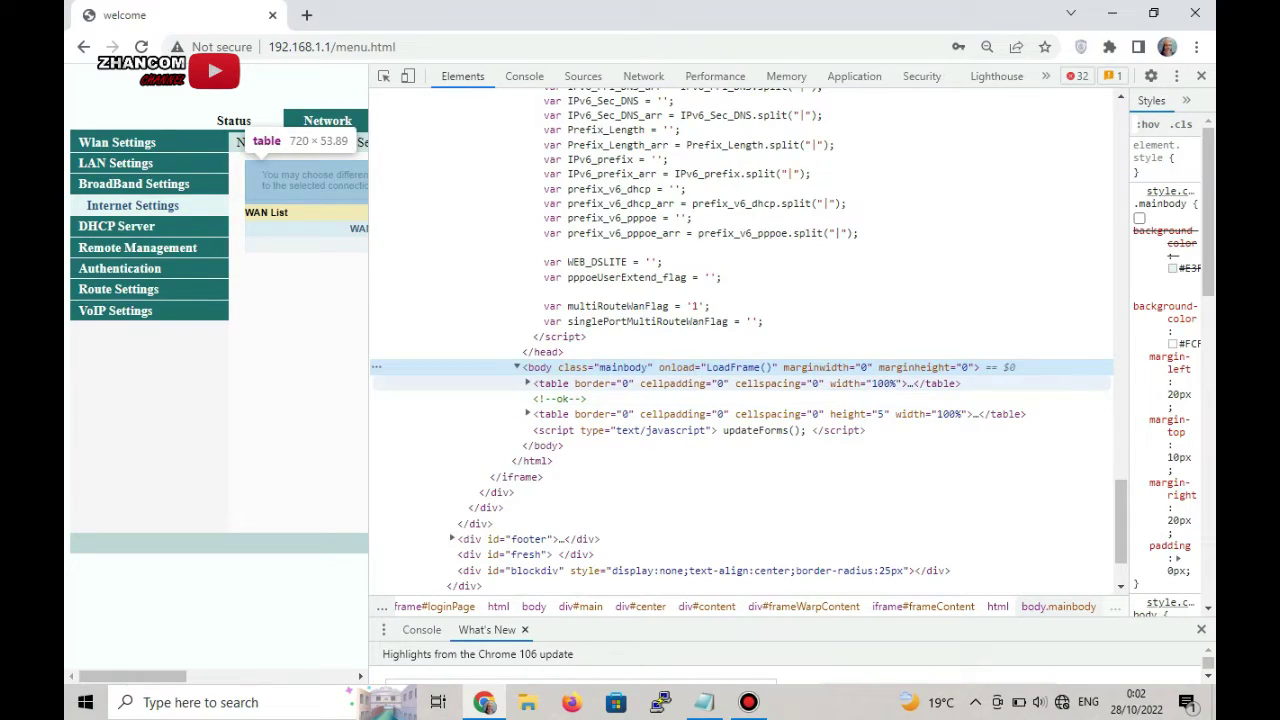
- Unfold the first table through td.prompt's nested table to show td#wan_prompt's connection-type text
click(527, 383)
click(538, 398)
click(548, 413)
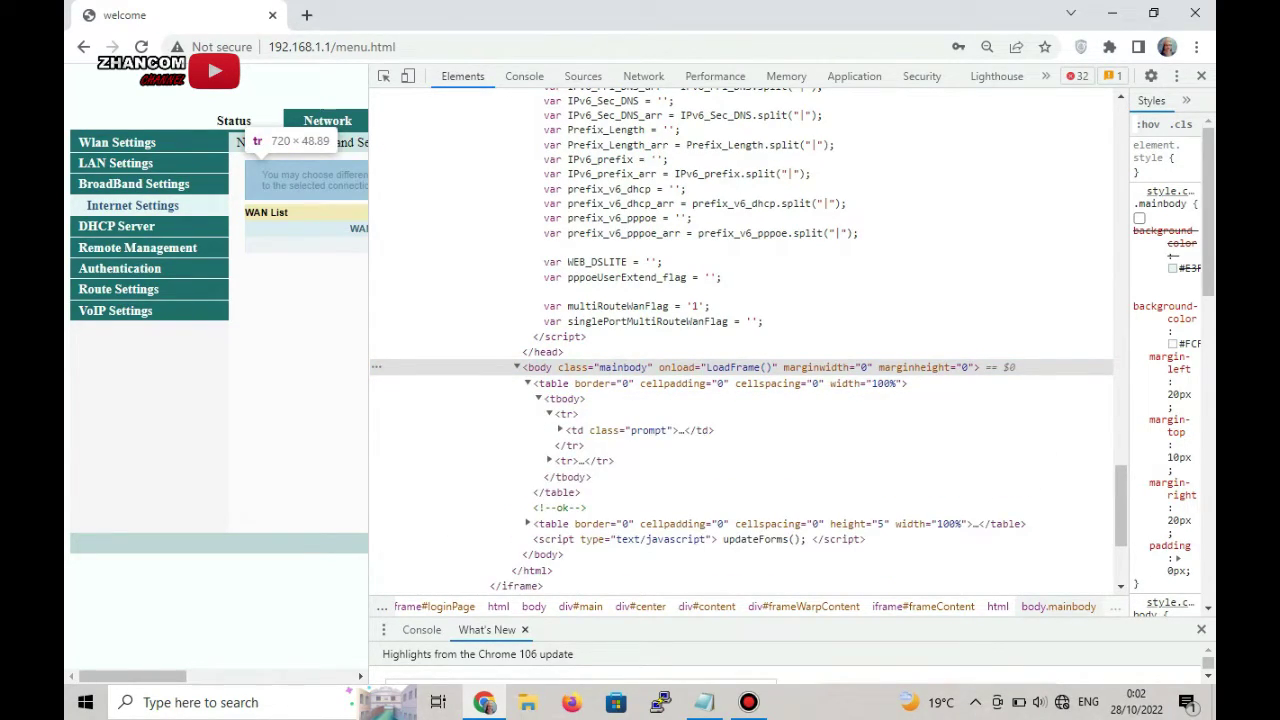
click(620, 430)
click(560, 430)
click(571, 445)
click(581, 461)
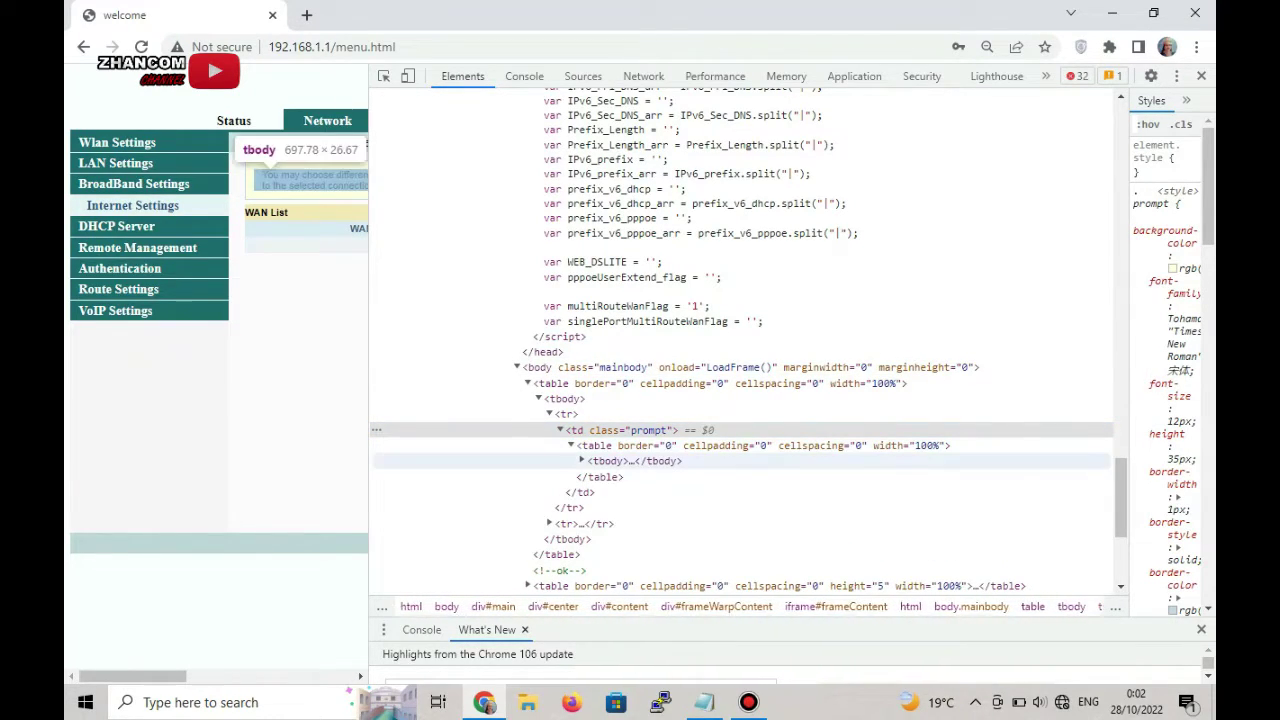
click(592, 477)
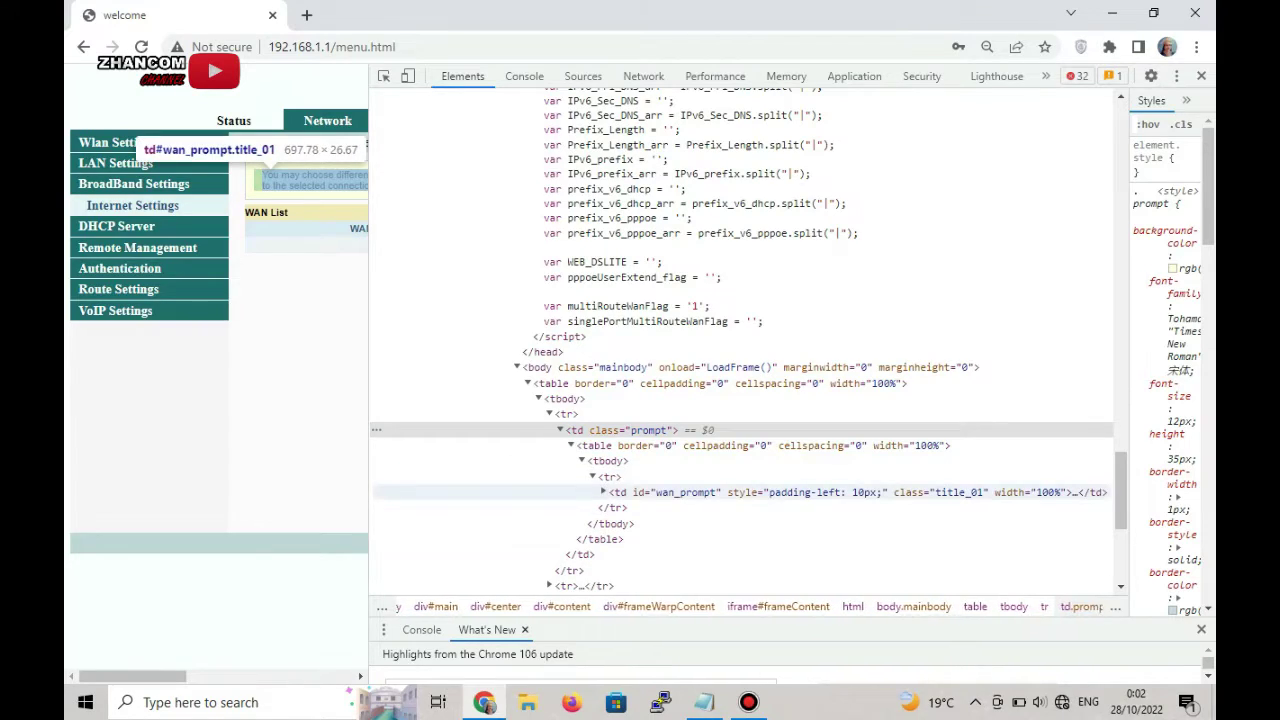
click(603, 492)
- Expand the first table's spacer row and the second (WAN) table's tbody rows
scroll(740, 340, down, 5)
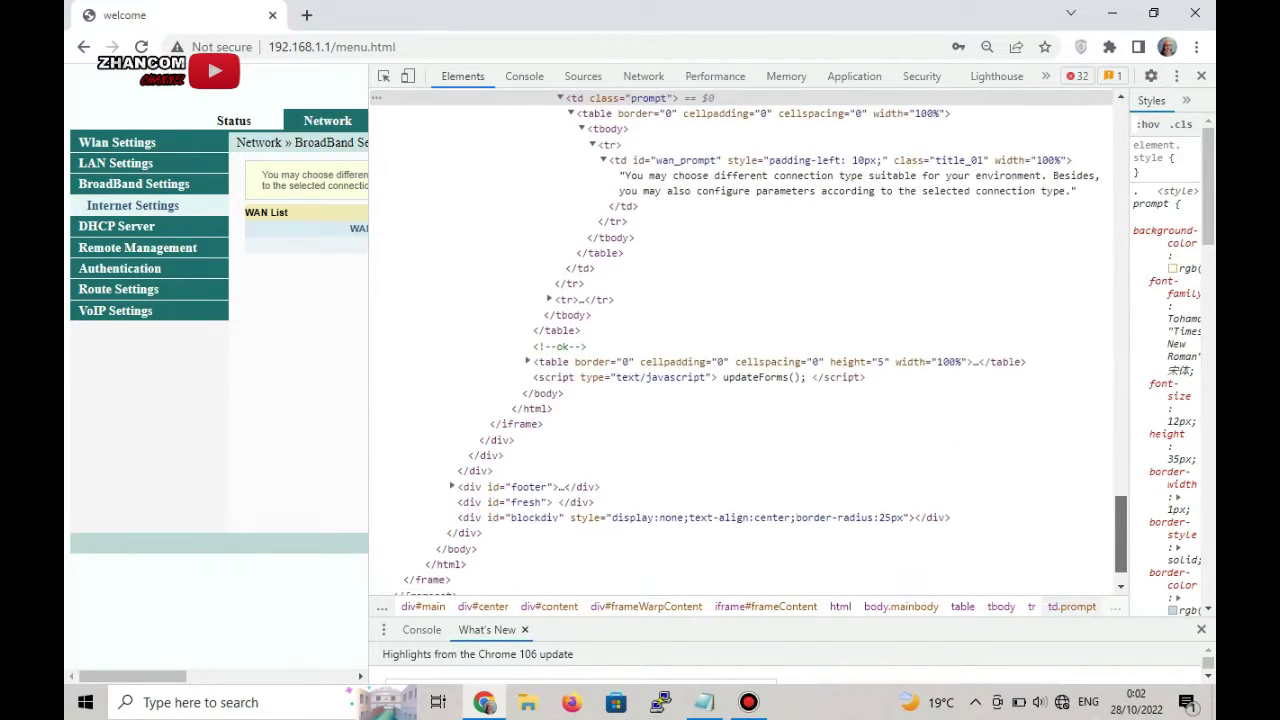
click(549, 293)
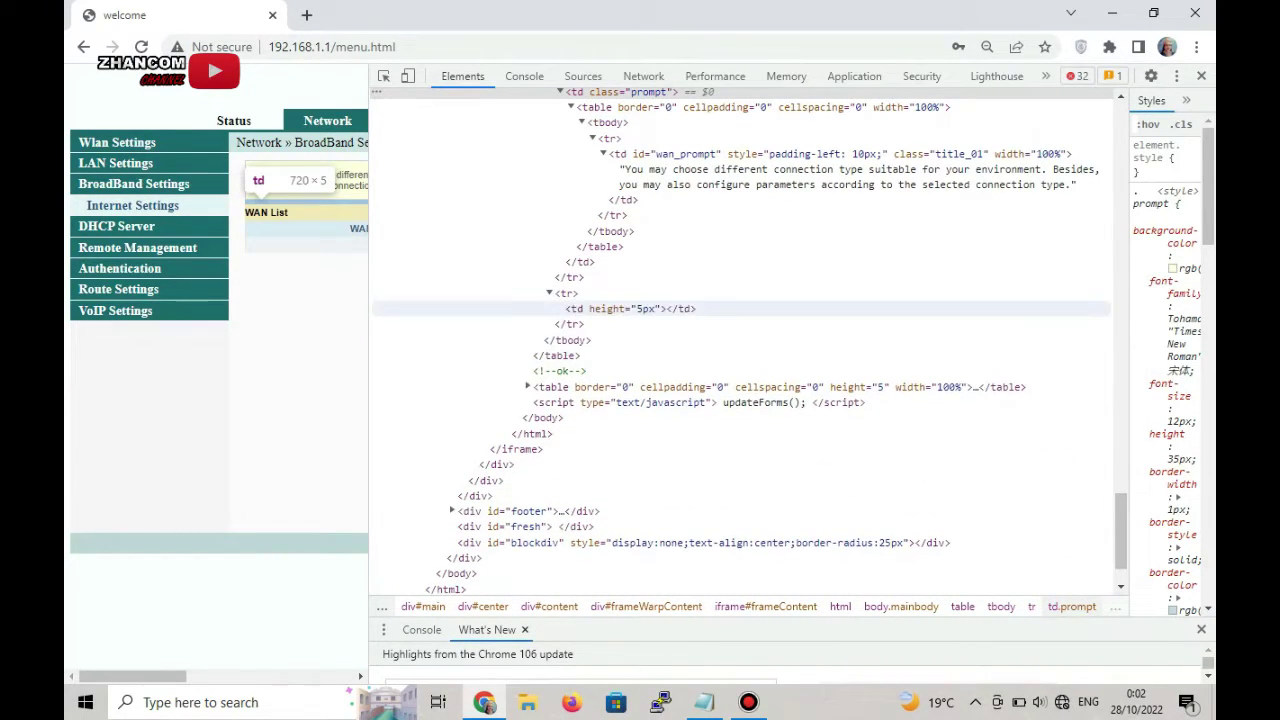
click(527, 387)
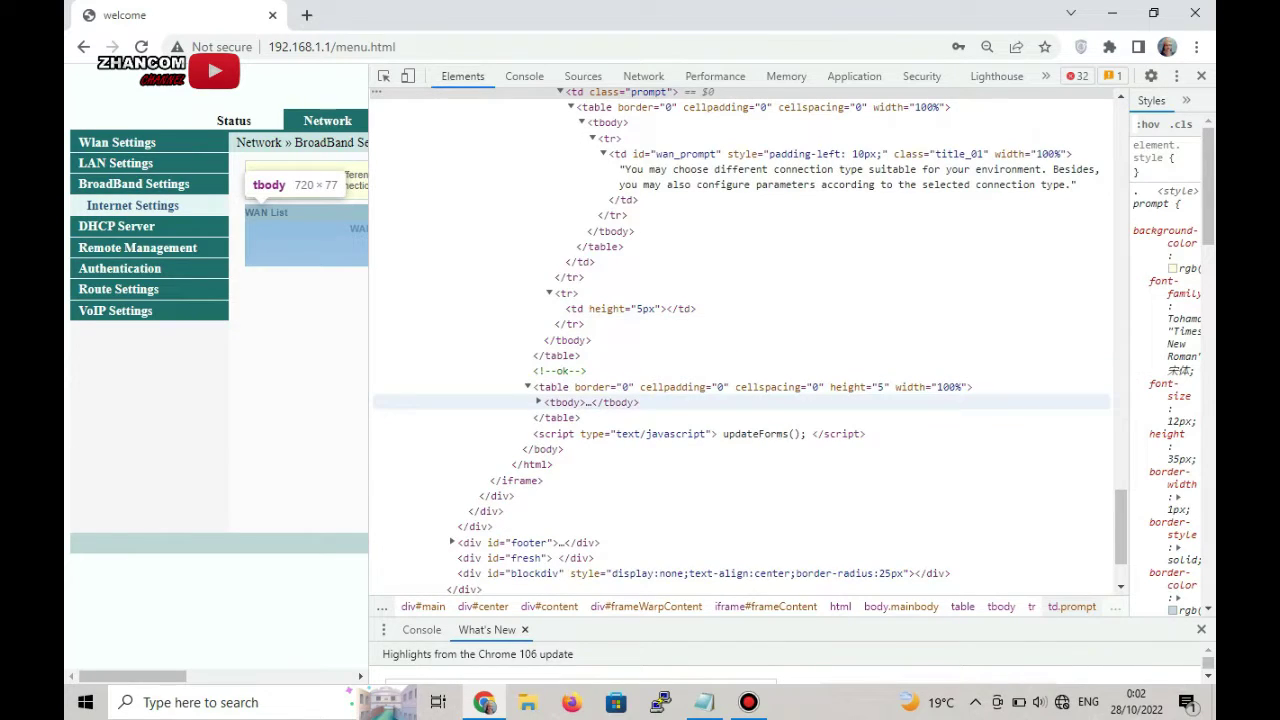
click(538, 402)
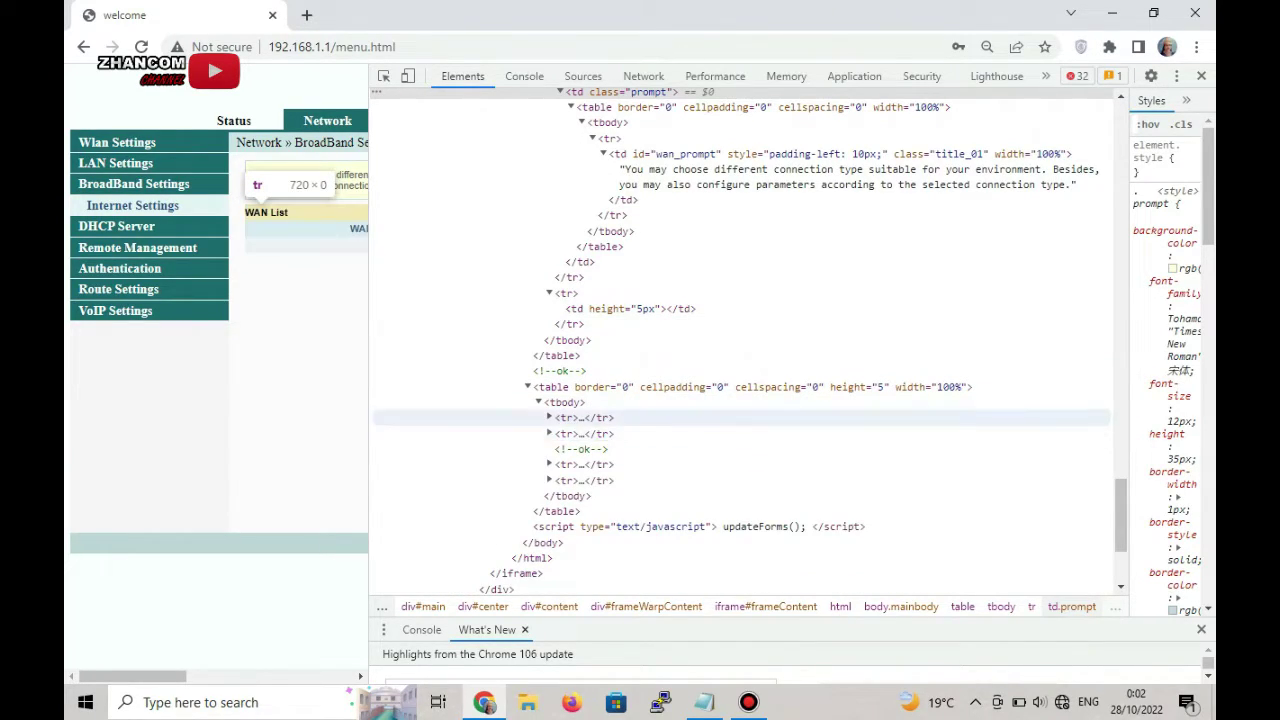
- Expand the WAN table's first <tr> and <td> to expose the commented-out Add/Delete button inputs
click(549, 417)
click(560, 433)
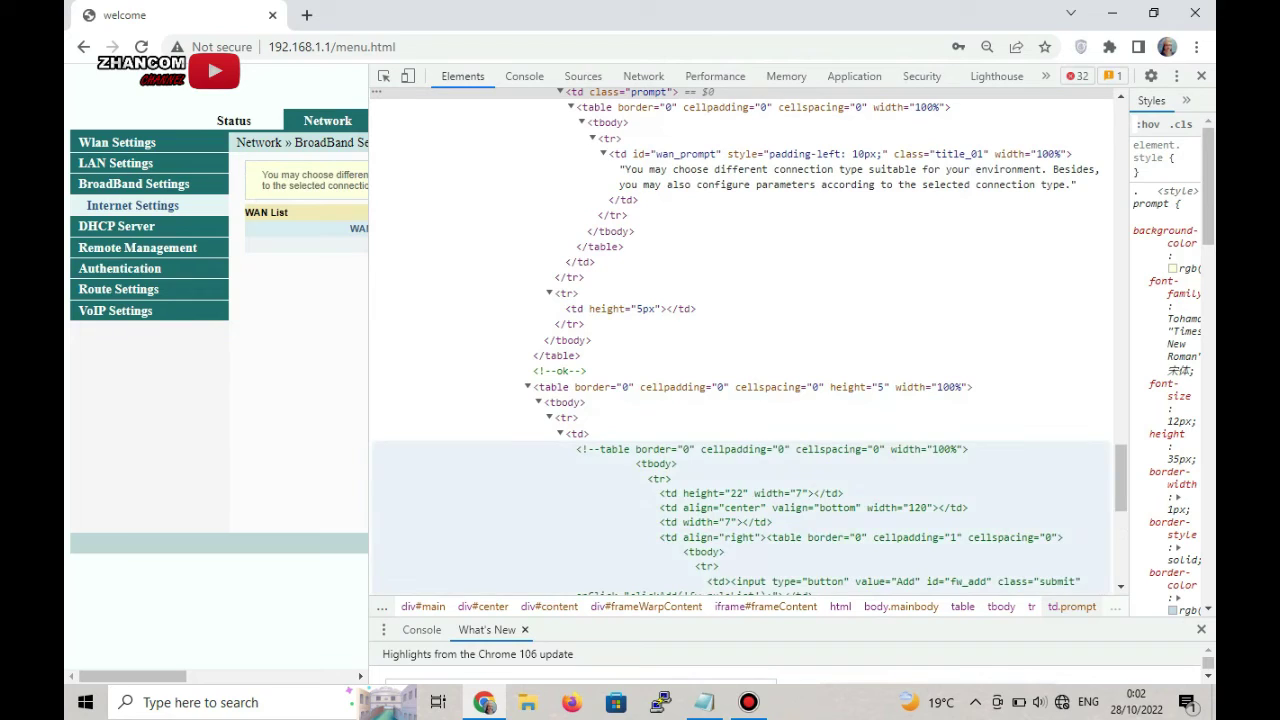
scroll(745, 340, down, 3)
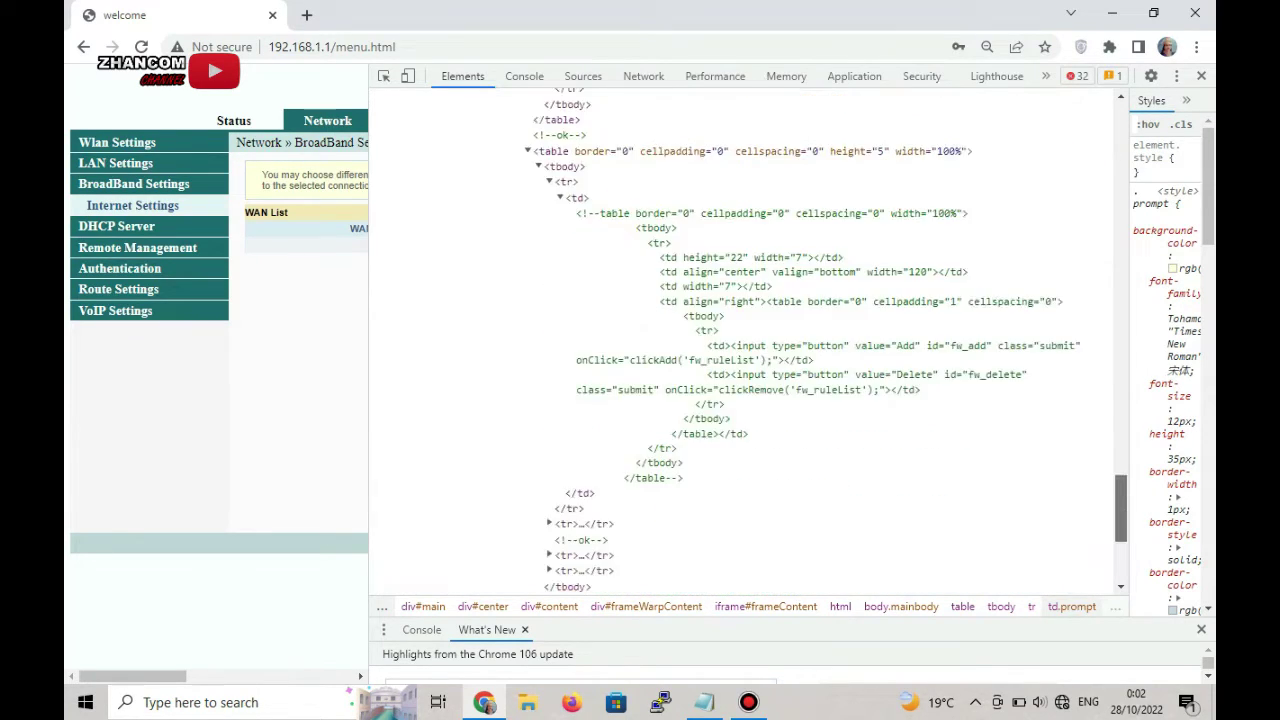
scroll(745, 340, down, 2)
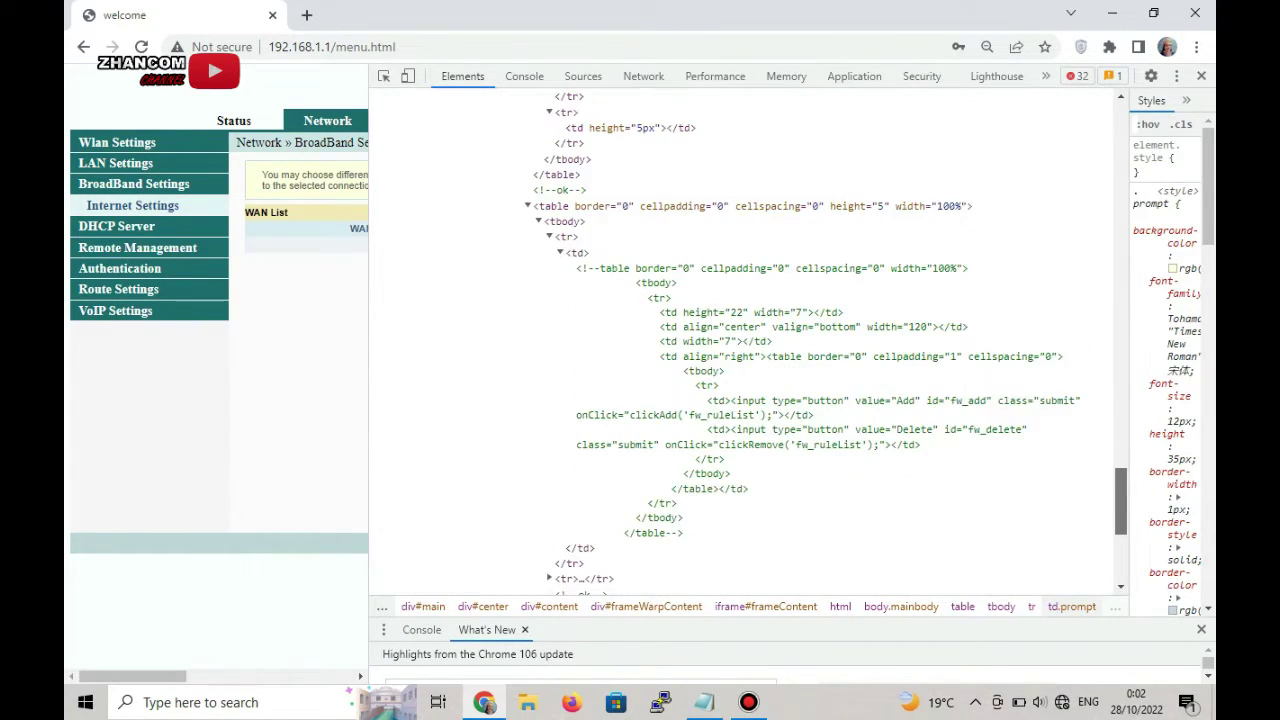
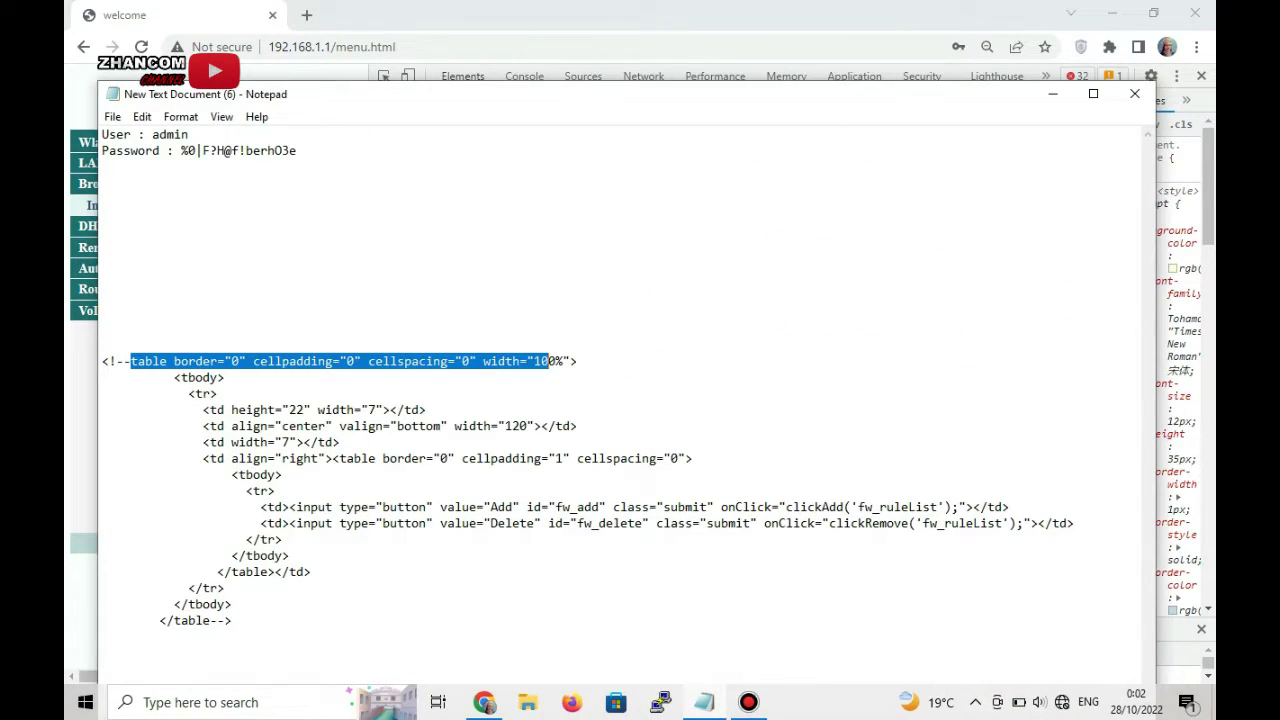
- Deselect the pasted, commented-out HTML table snippet in Notepad
click(102, 247)
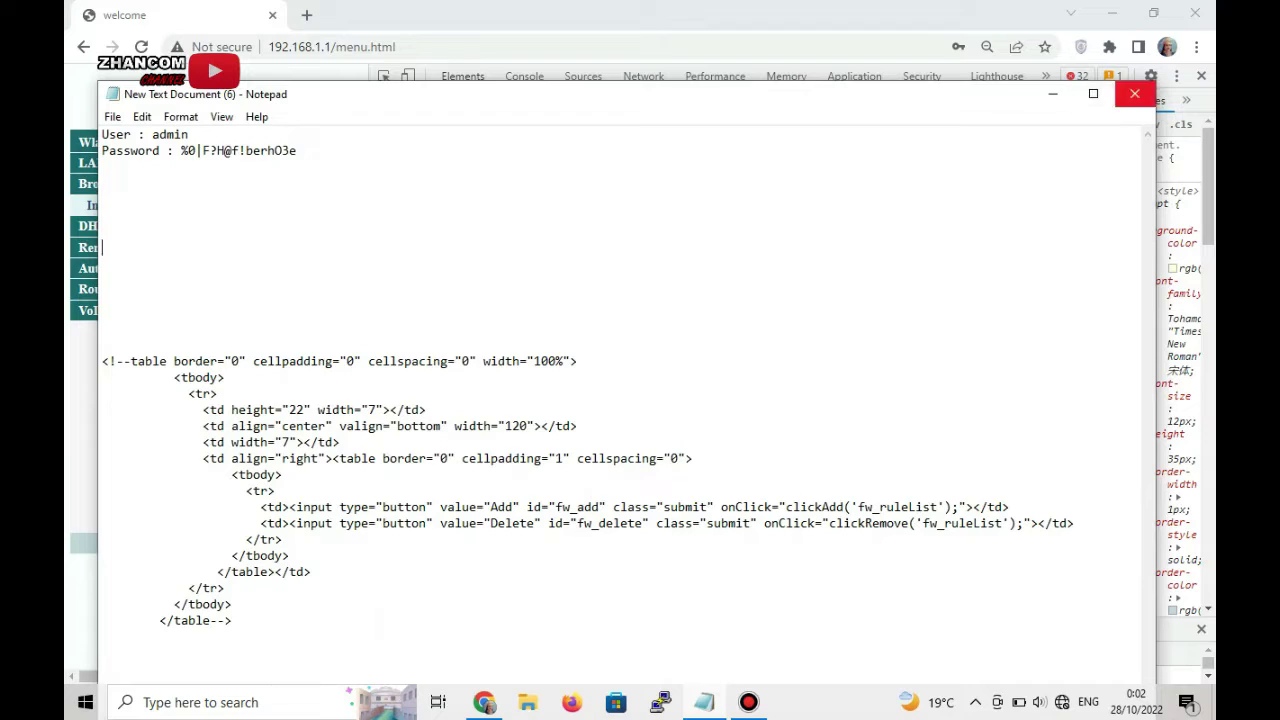
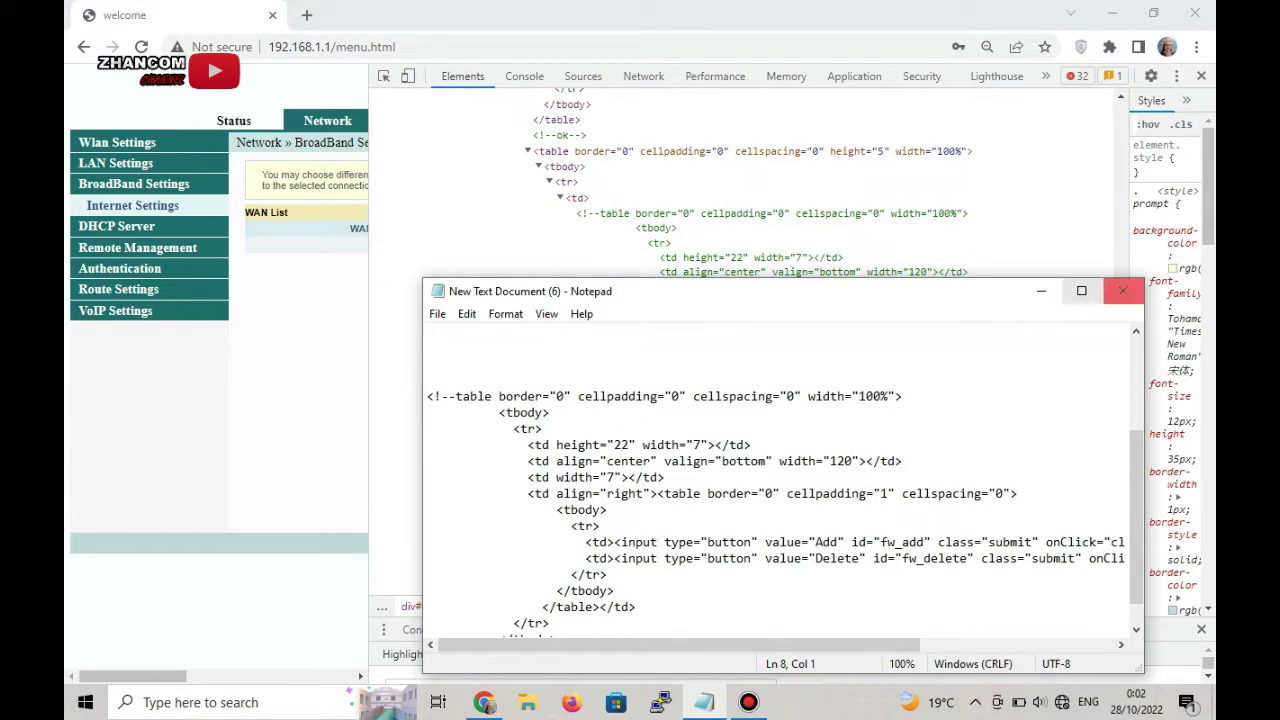
- Minimize Notepad and select the commented-out Add/Delete button table node in the Elements panel
click(1041, 291)
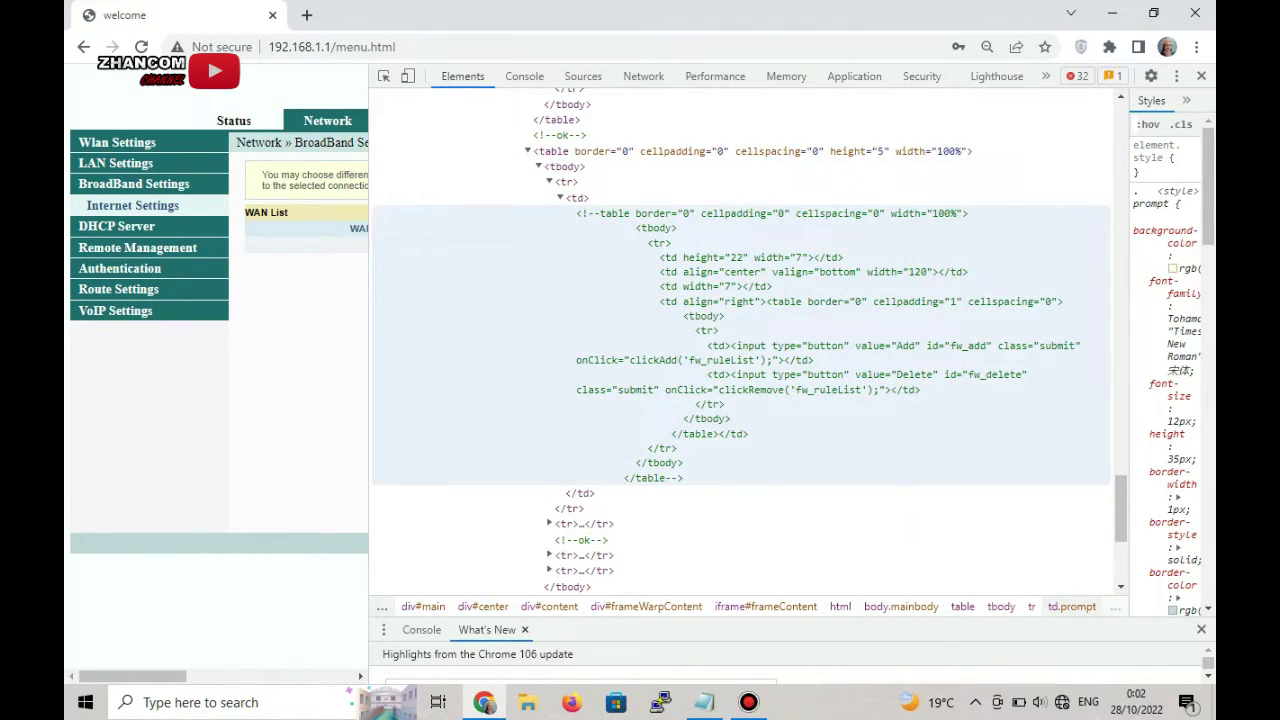
click(650, 213)
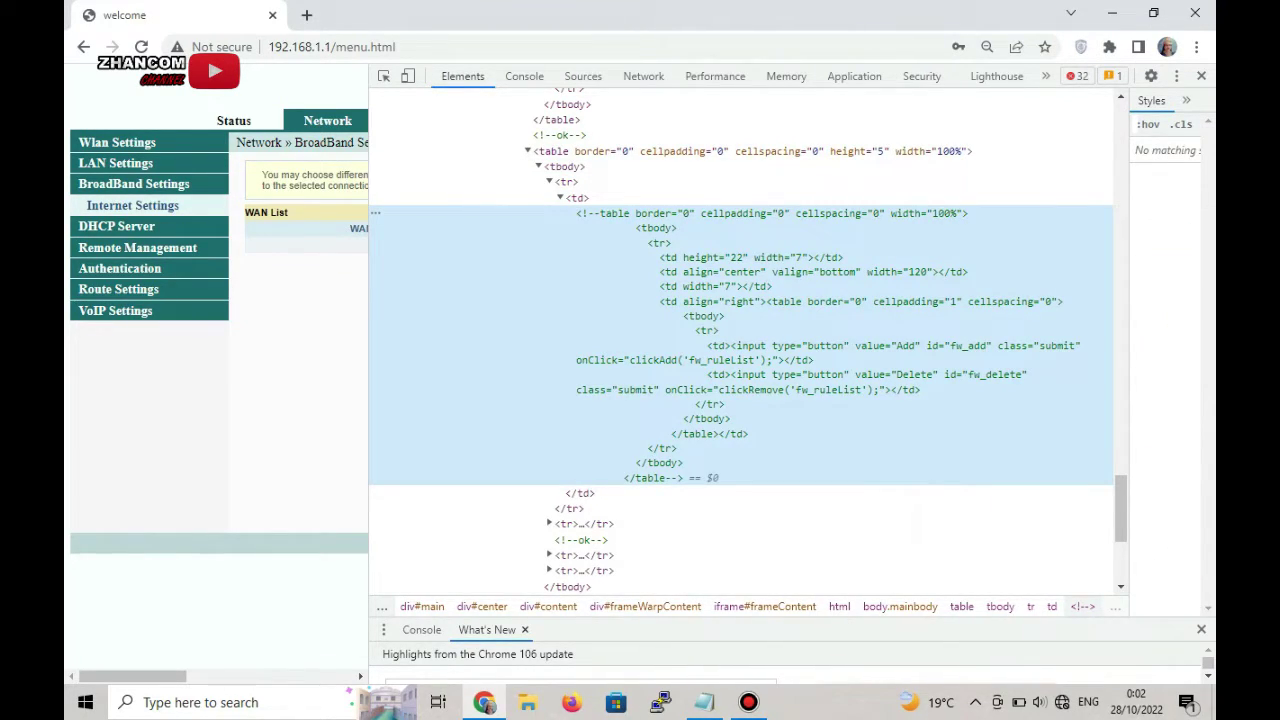
right_click(606, 222)
right_click(557, 241)
key(Escape)
drag(612, 234, 782, 556)
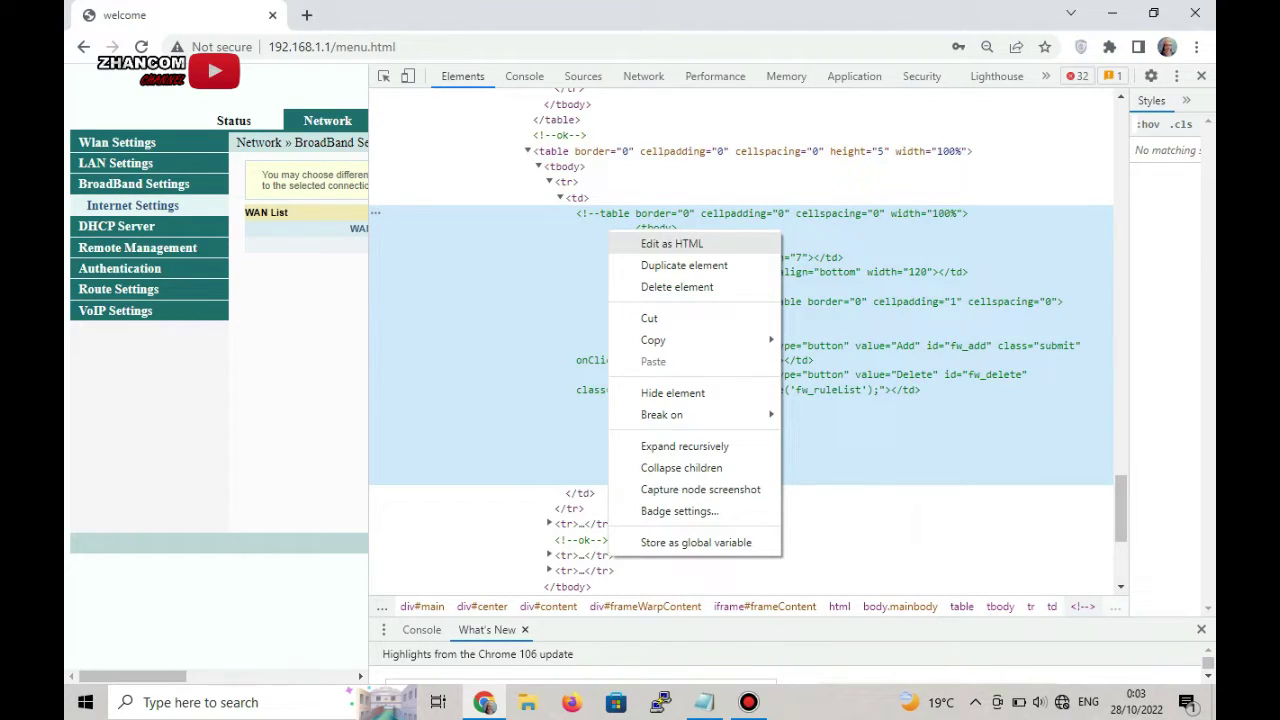
- Edit the node as HTML to remove the '!--' opener, then widen the DevTools panel
click(672, 243)
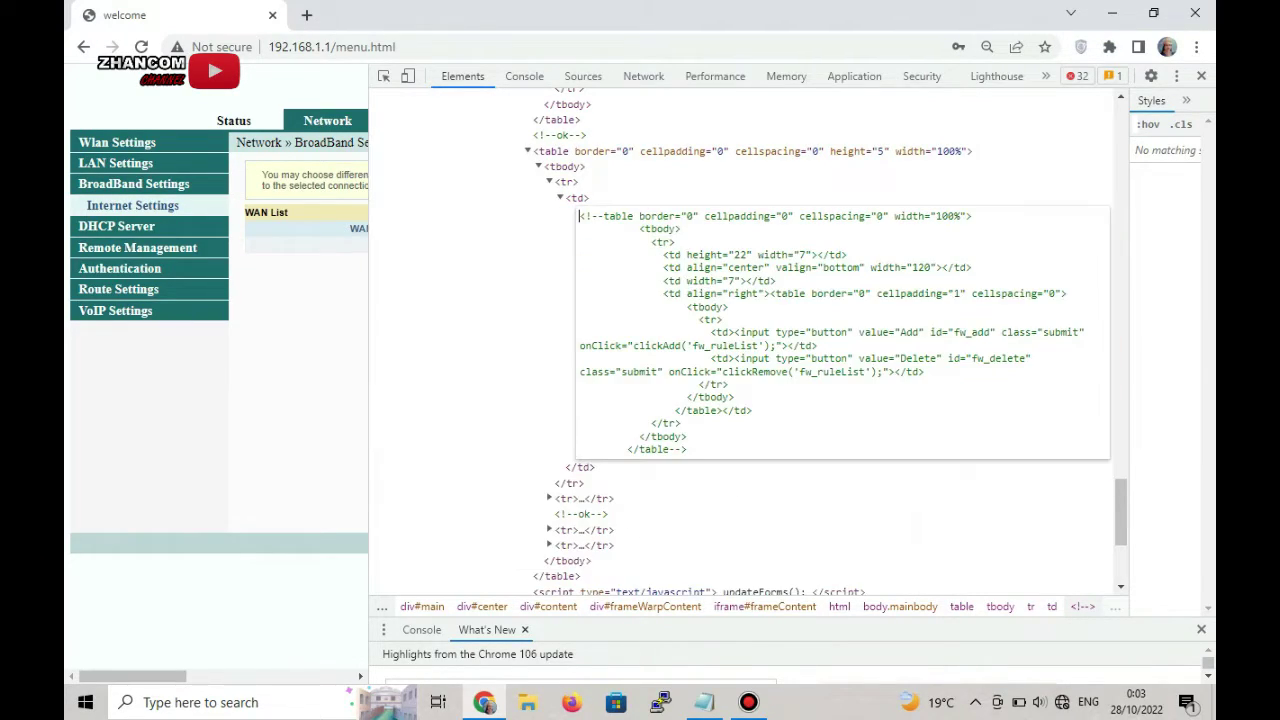
click(603, 216)
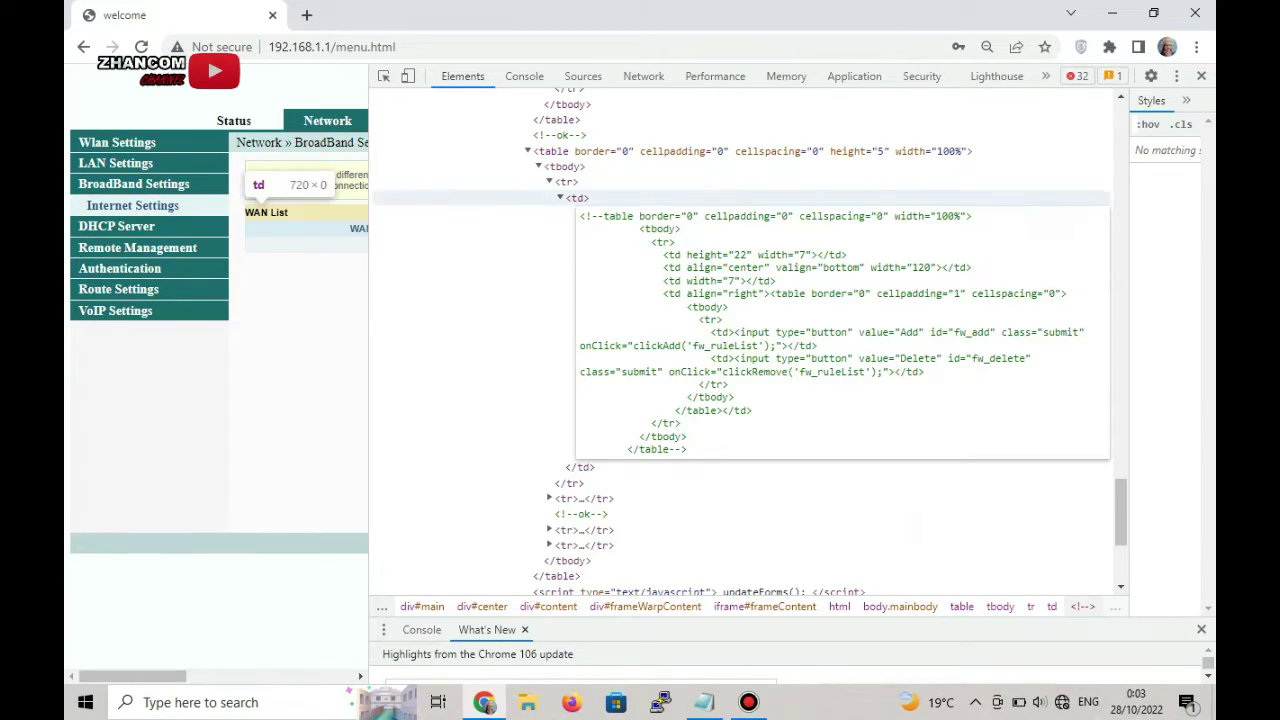
key(BackSpace)
key(BackSpace)
key(BackSpace)
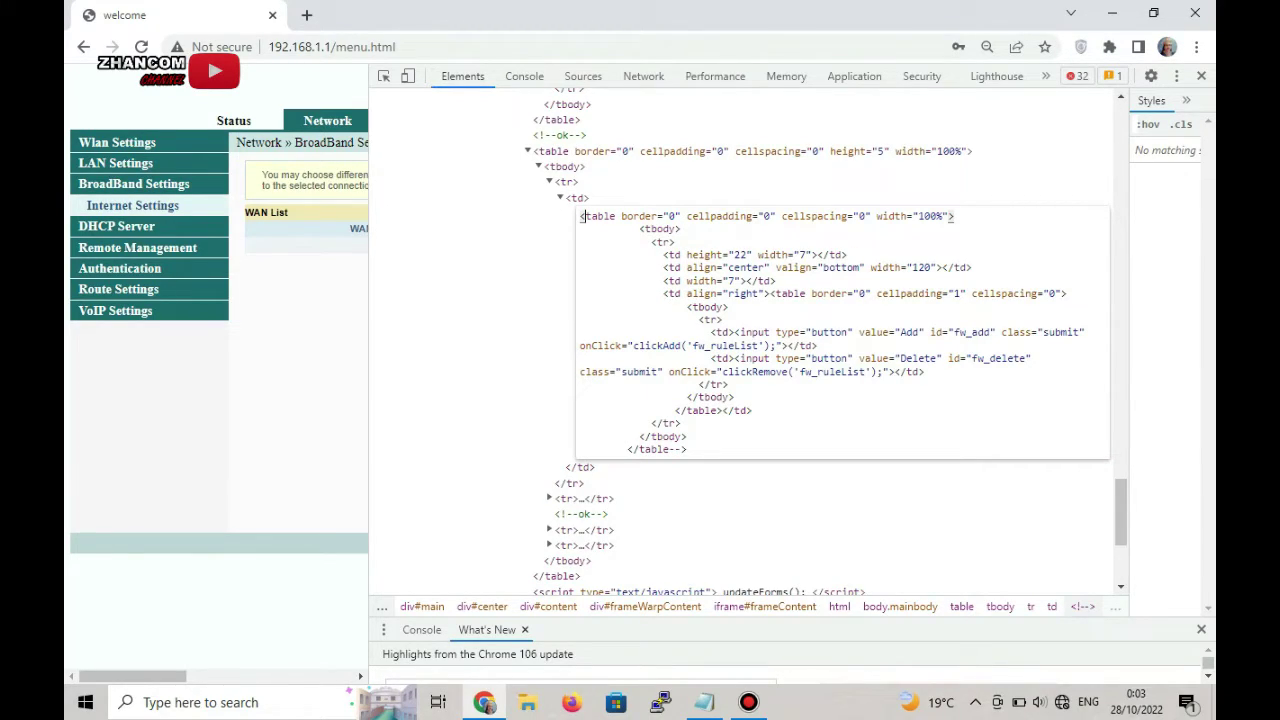
drag(369, 350, 857, 350)
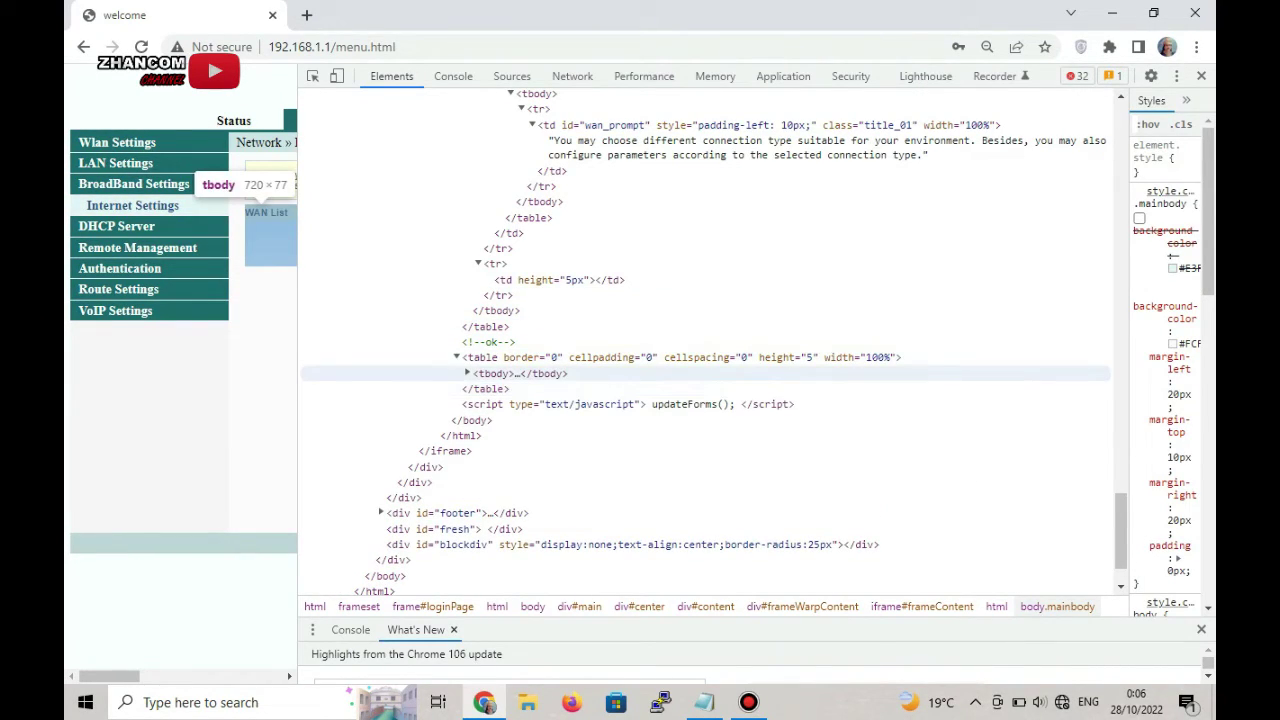
- Expand the table's tbody and first row to reveal the inner commented-out button markup
click(520, 373)
click(467, 373)
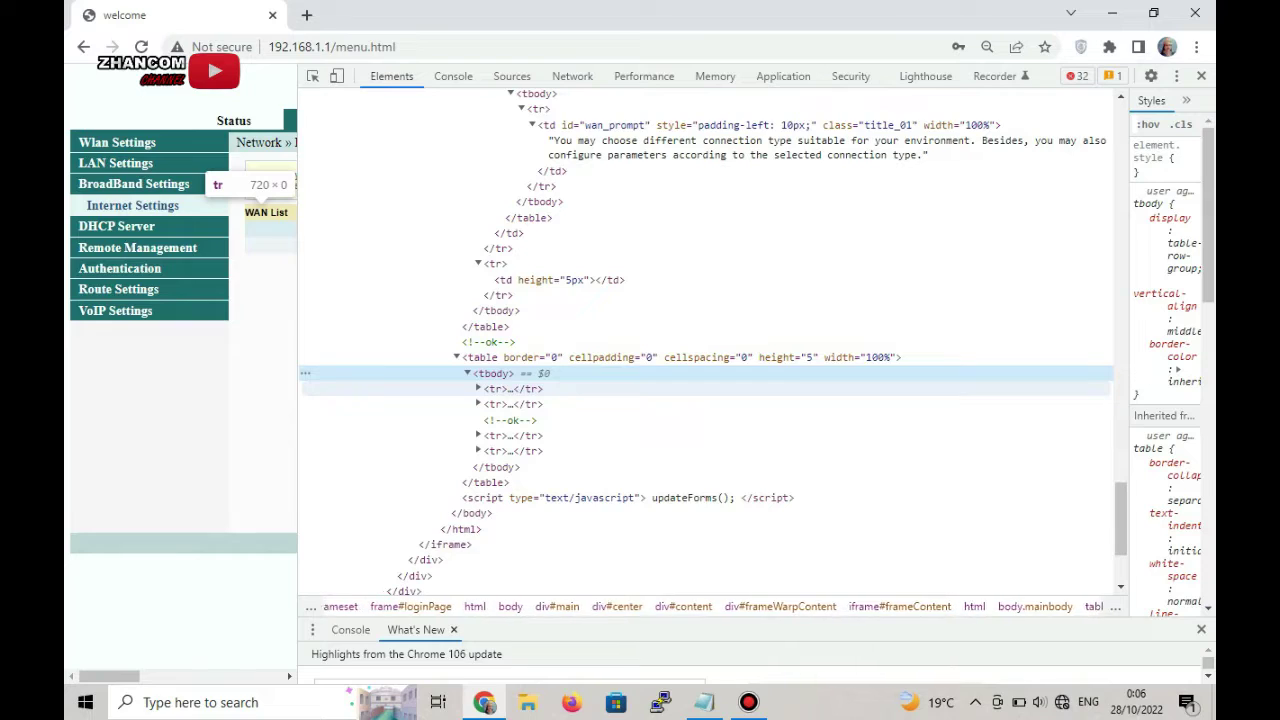
click(478, 388)
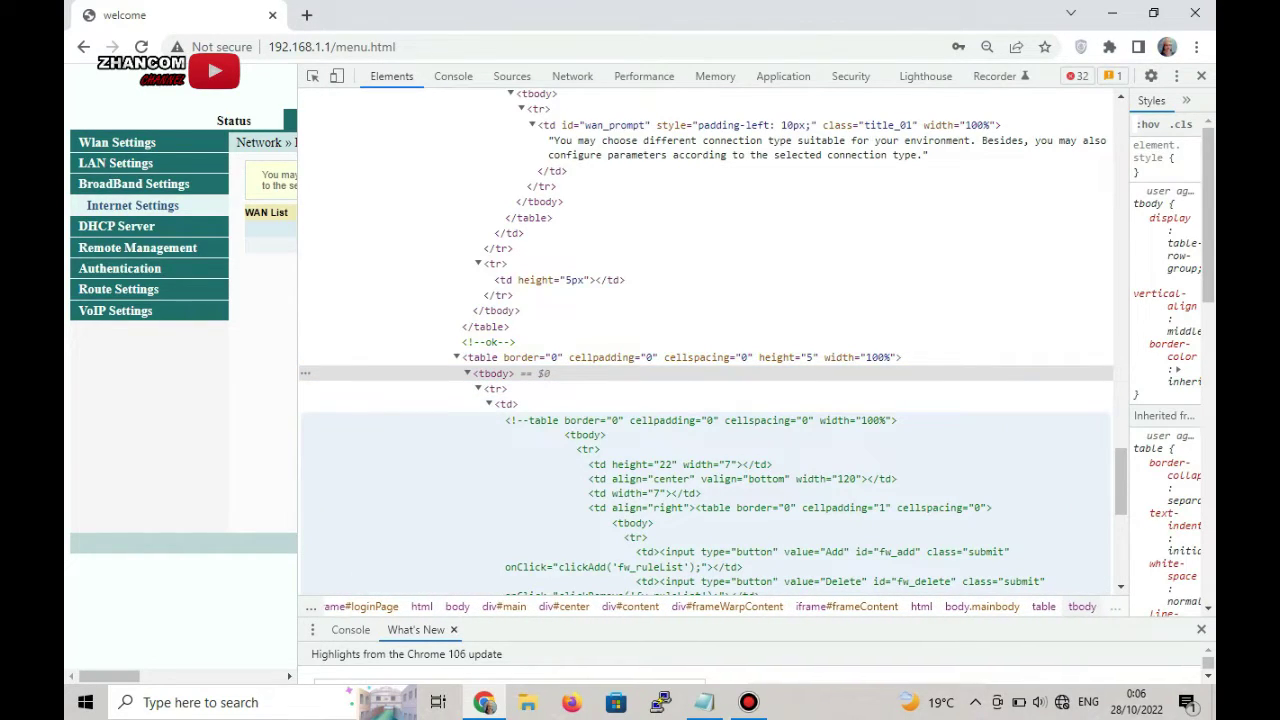
scroll(705, 340, down, 5)
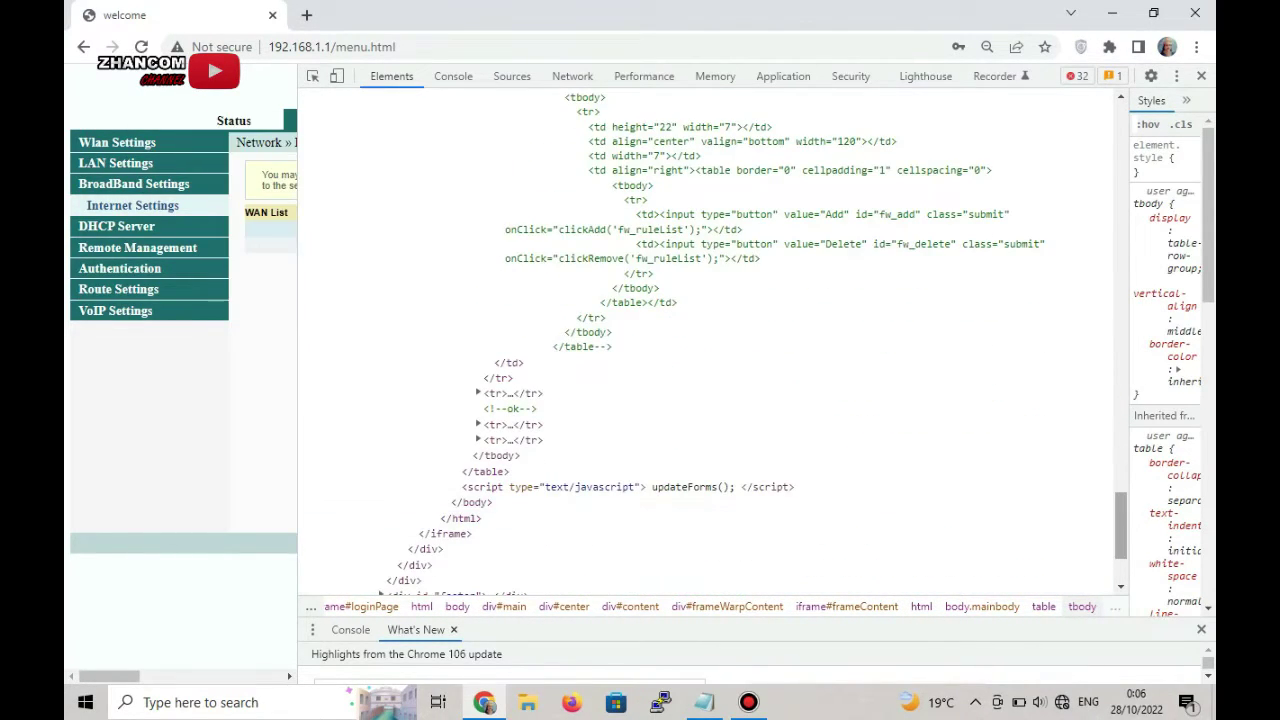
scroll(705, 340, up, 3)
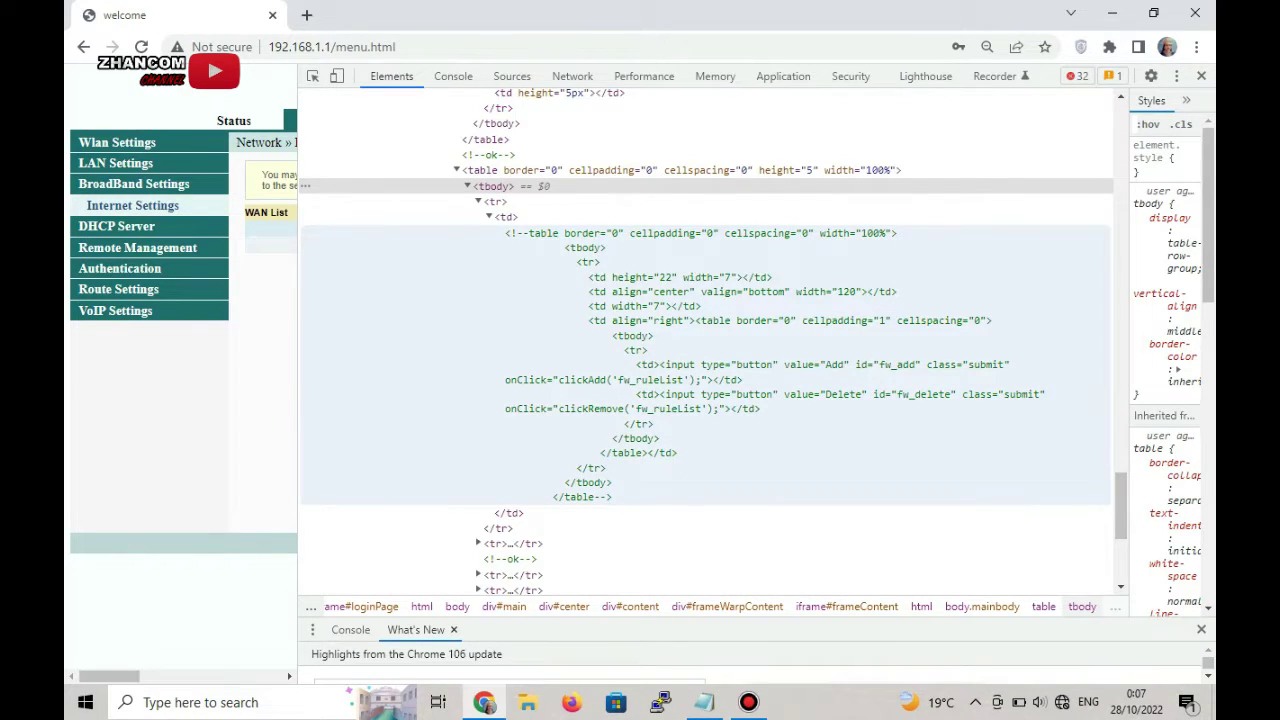
- Delete the inner comment opener via Edit as HTML, then close DevTools
click(524, 238)
right_click(524, 238)
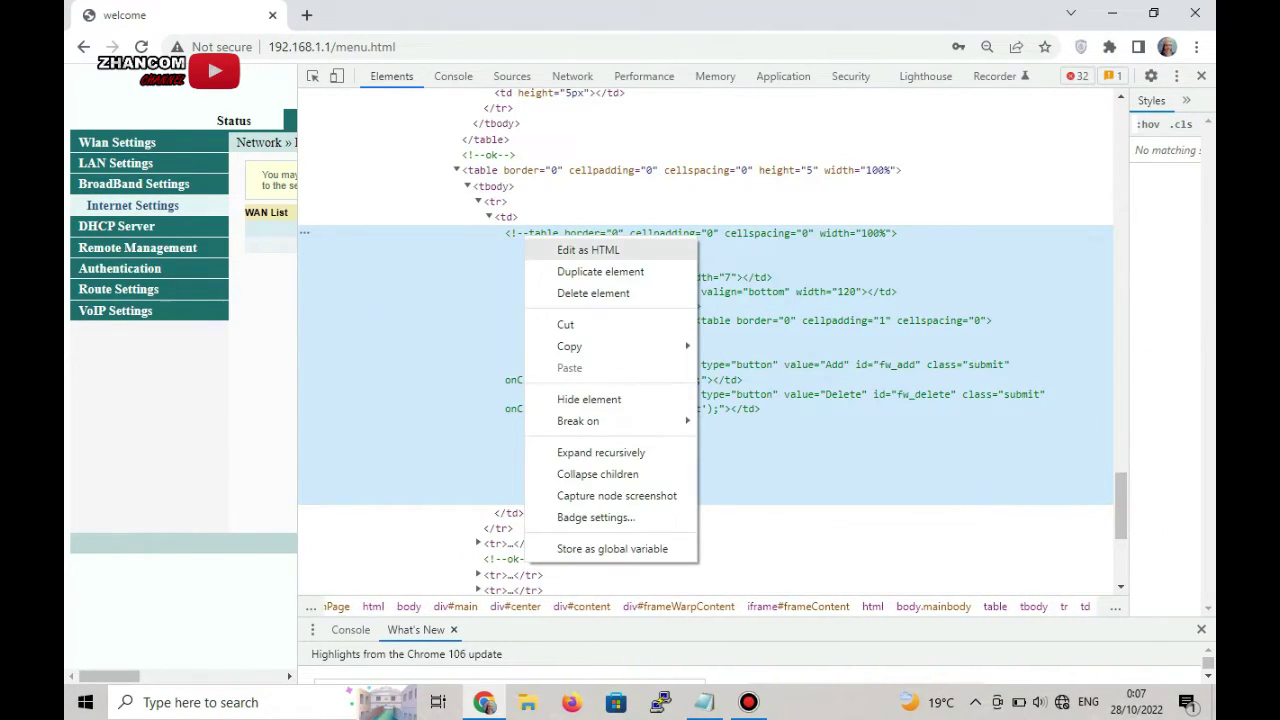
click(540, 250)
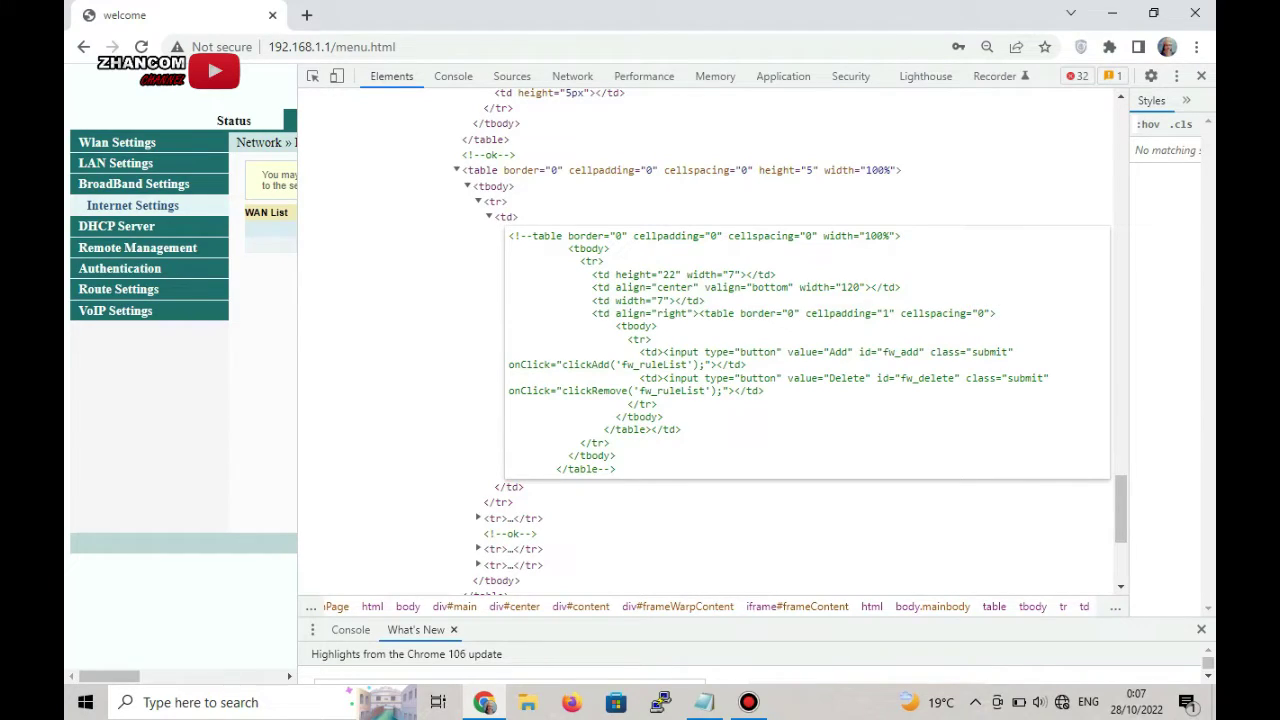
key(Delete)
key(Delete)
key(Delete)
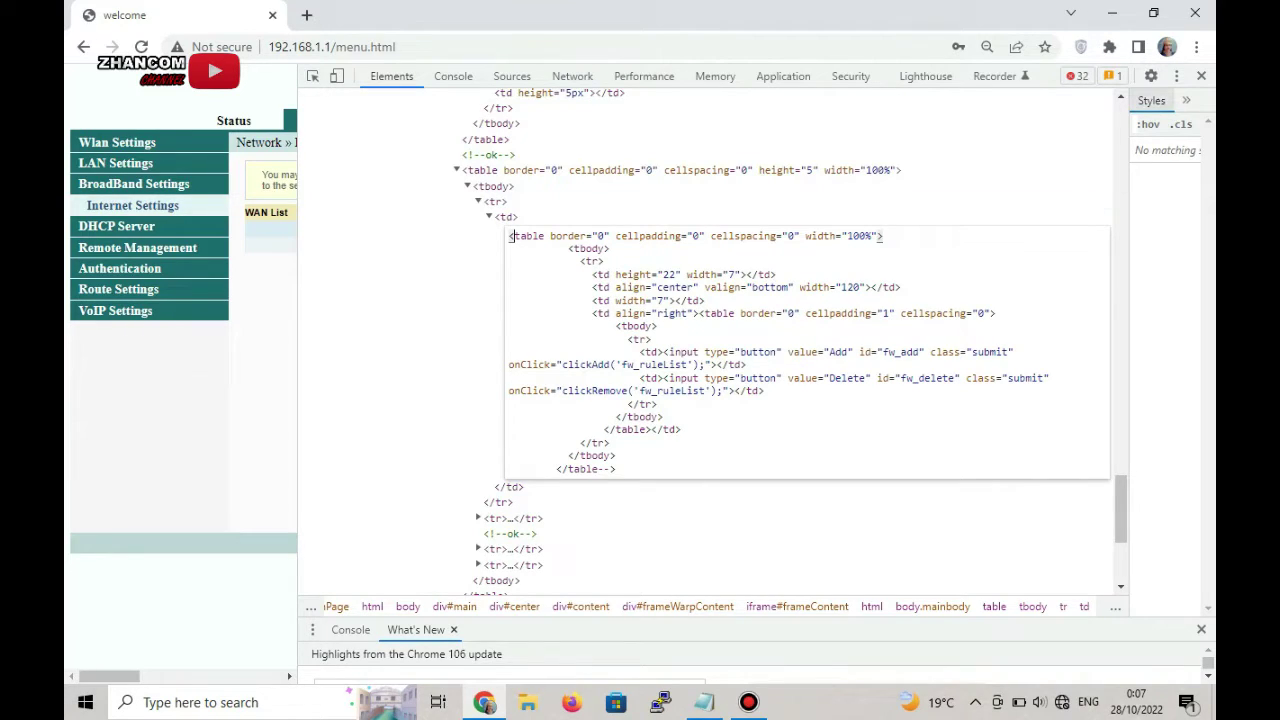
click(1201, 76)
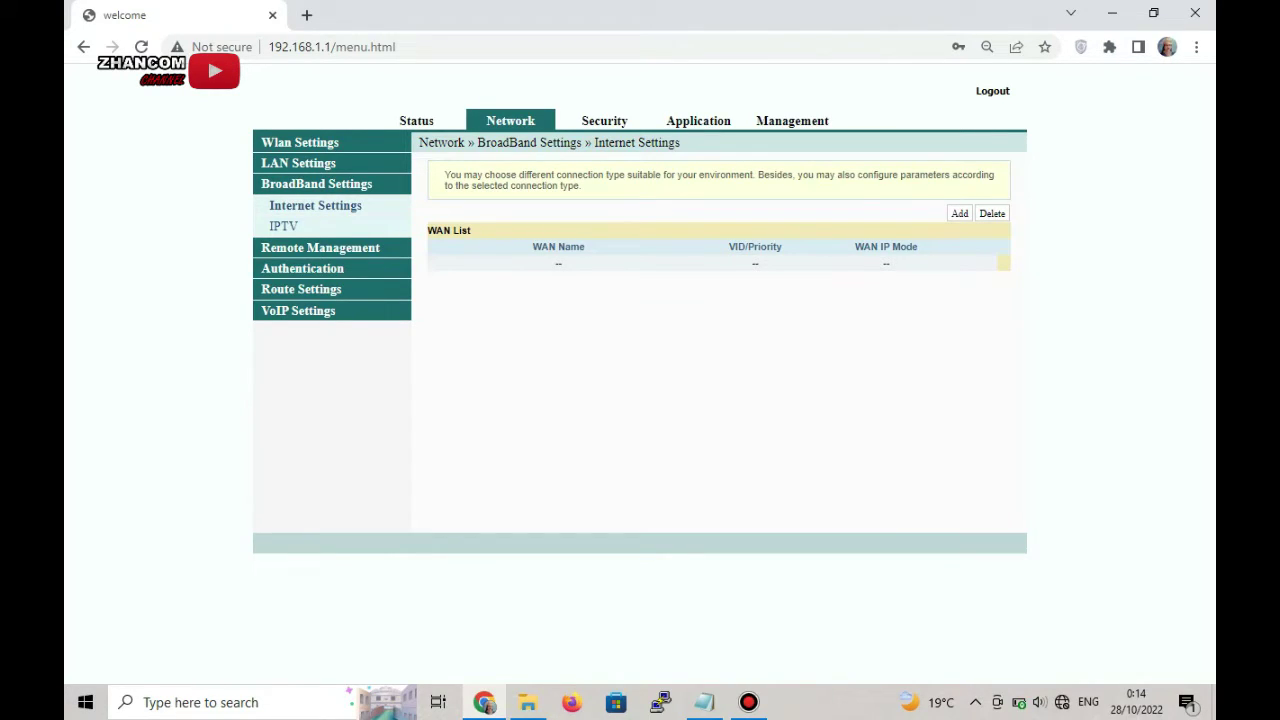
- Create an INTERNET WAN of type Bridge with VLAN ID 102, priority 0, SSID 2 binding, and apply
click(645, 308)
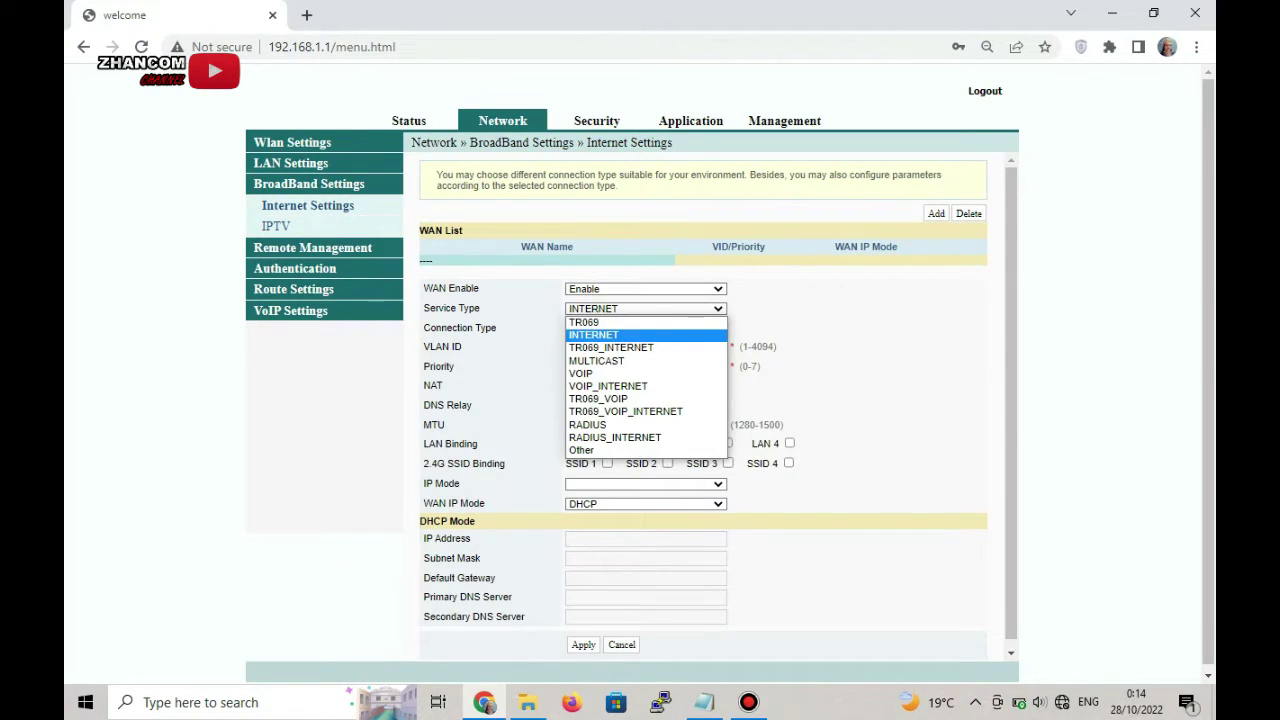
click(593, 334)
click(645, 327)
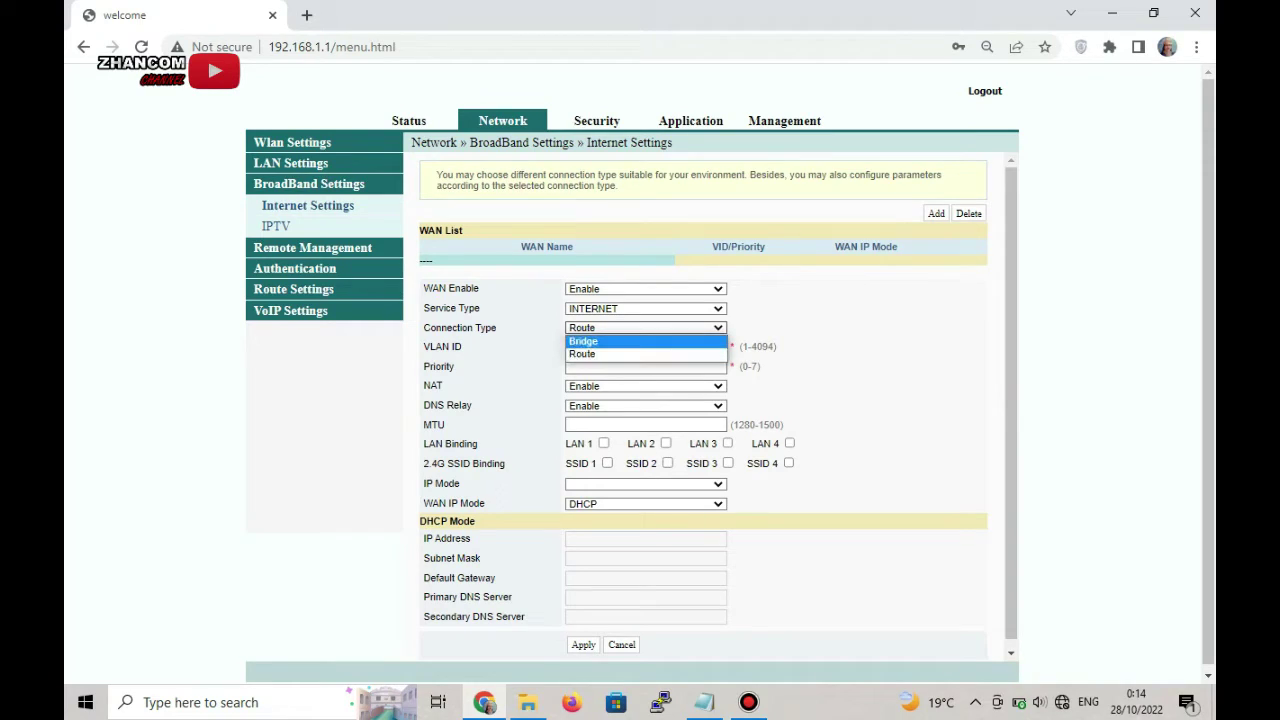
click(583, 341)
click(658, 346)
text(1)
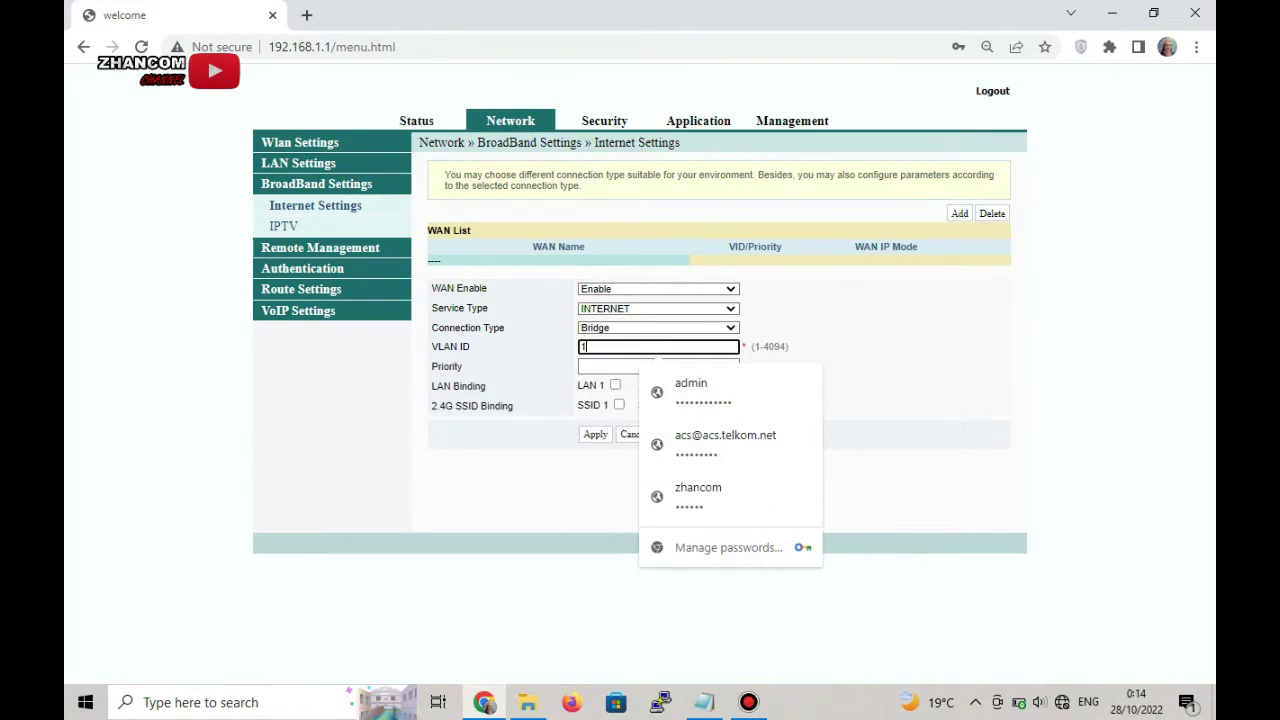
text(02)
click(658, 366)
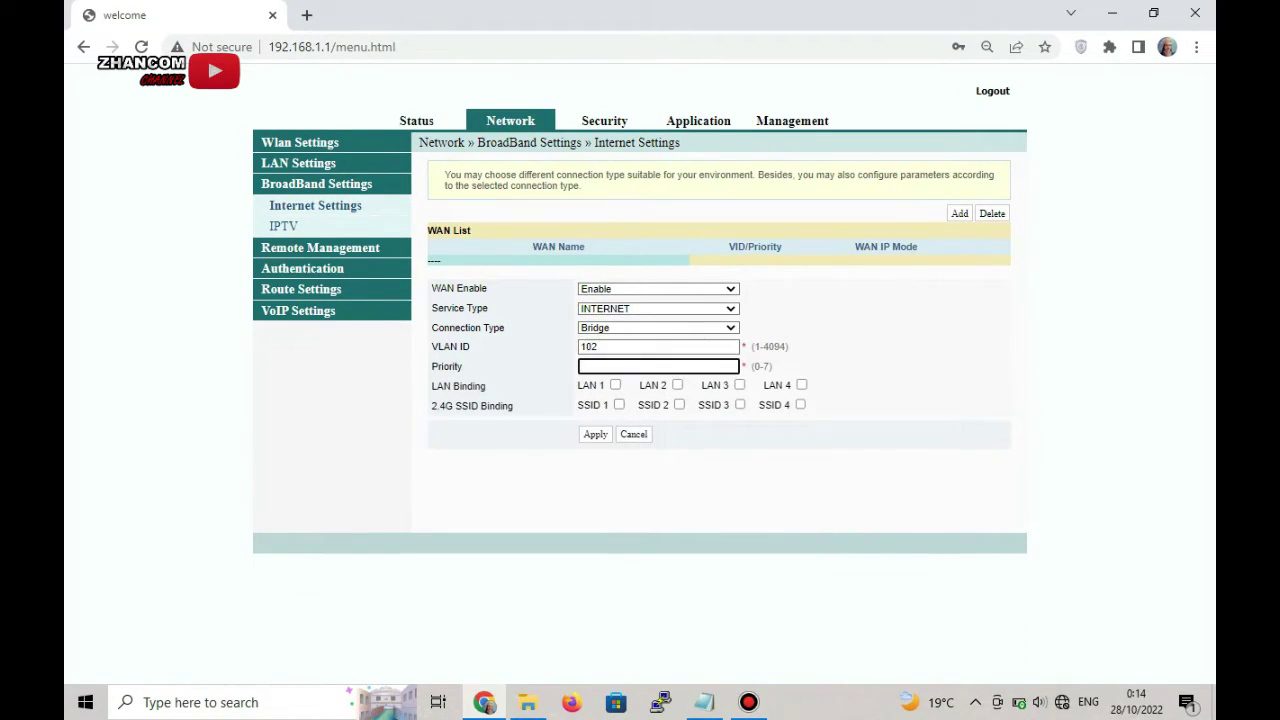
text(0)
click(679, 404)
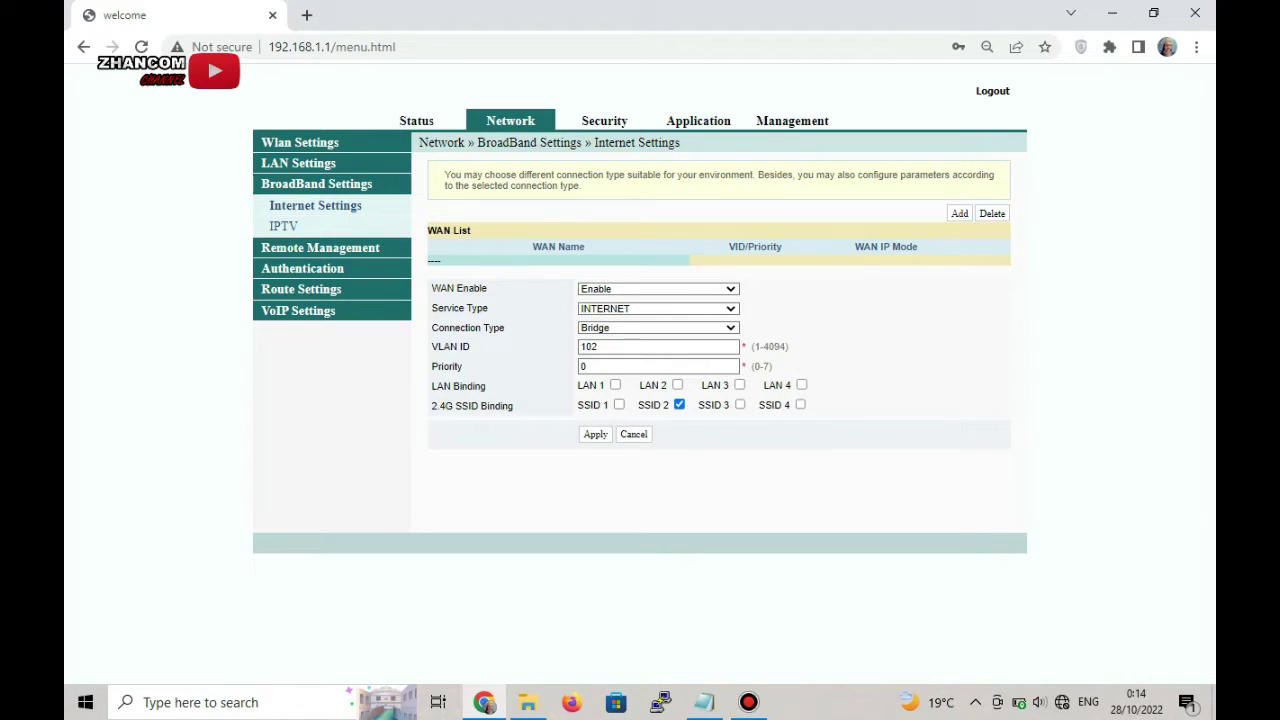
click(595, 434)
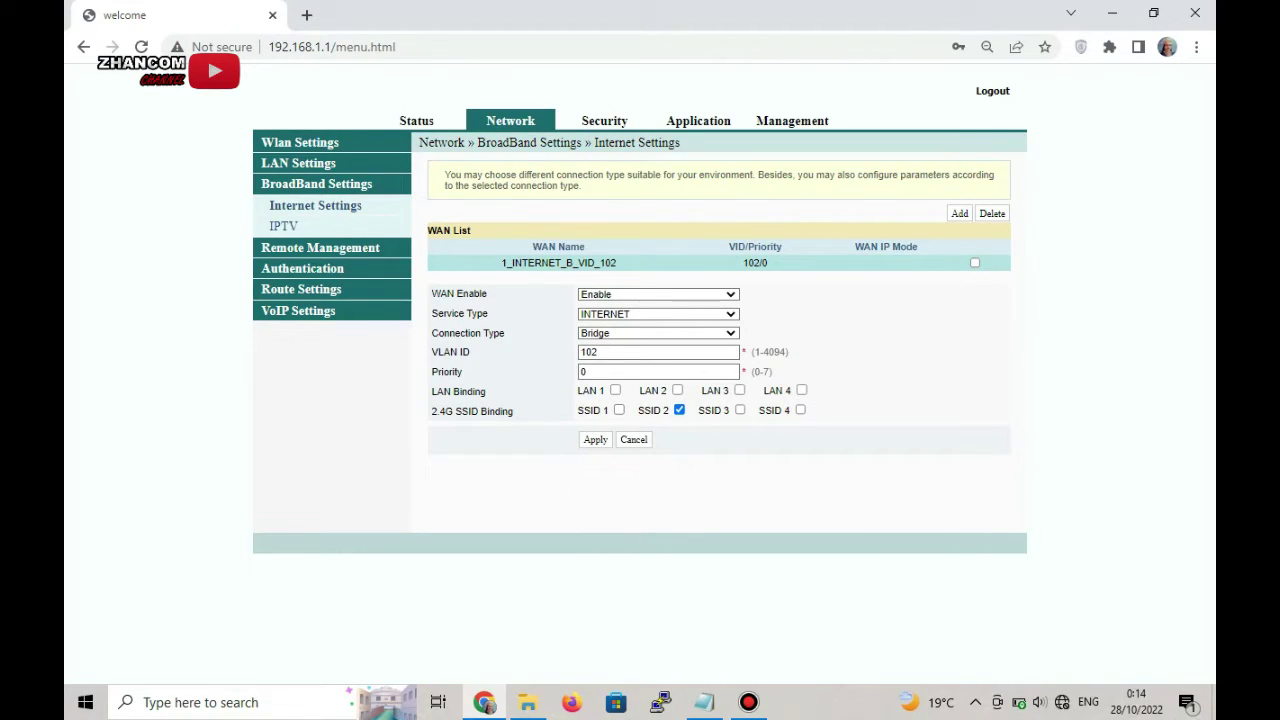
- Set LAN DHCP Type to Disable, apply and acknowledge the reboot notice
click(298, 163)
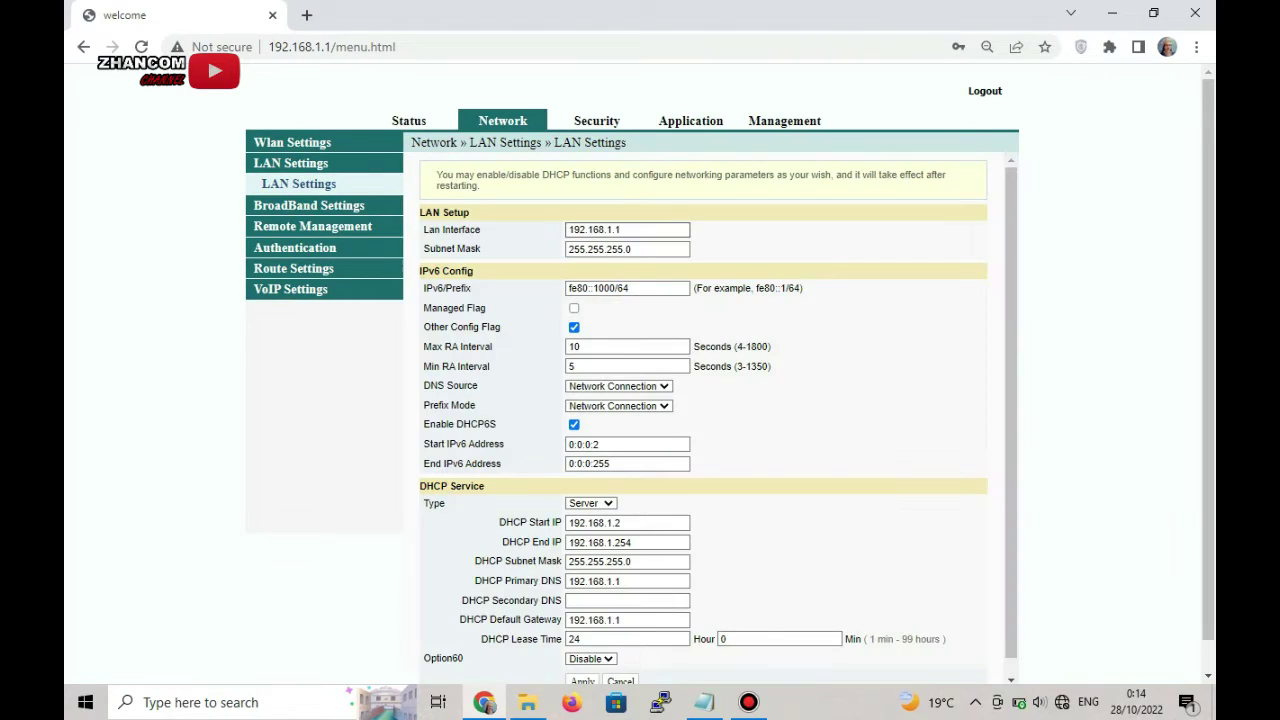
click(590, 503)
click(585, 516)
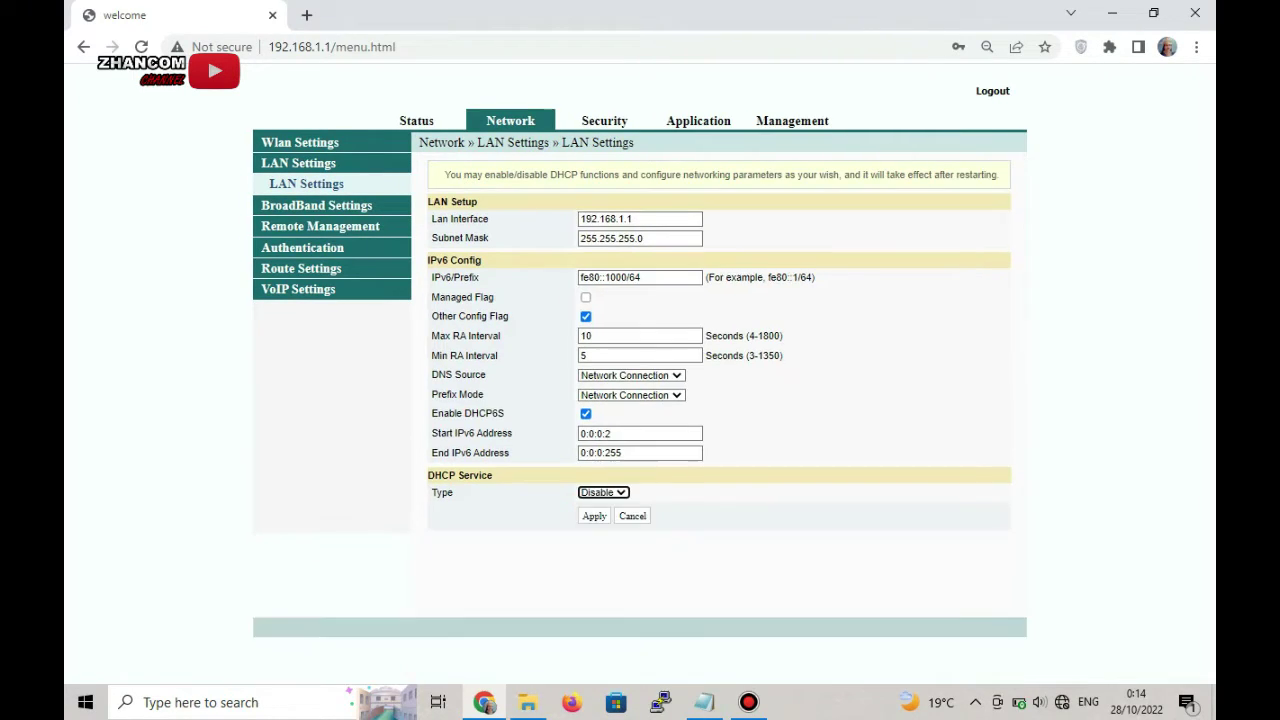
click(590, 526)
key(Return)
click(316, 205)
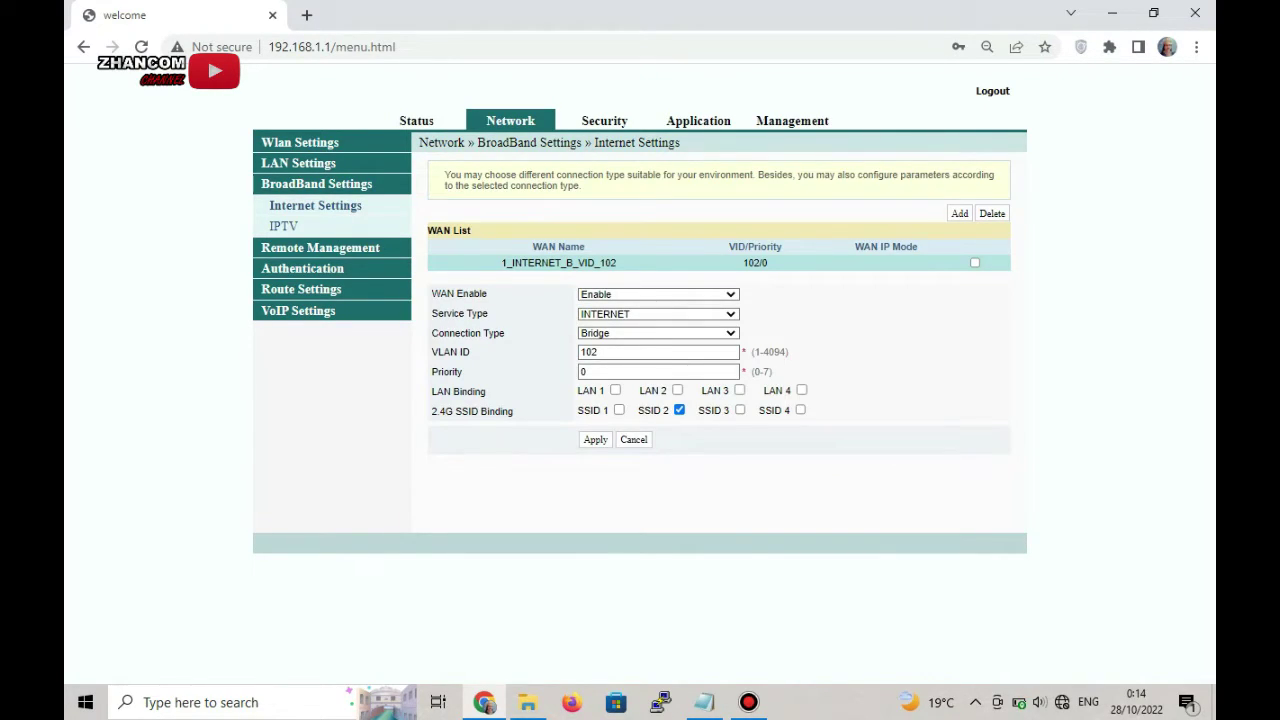
click(300, 142)
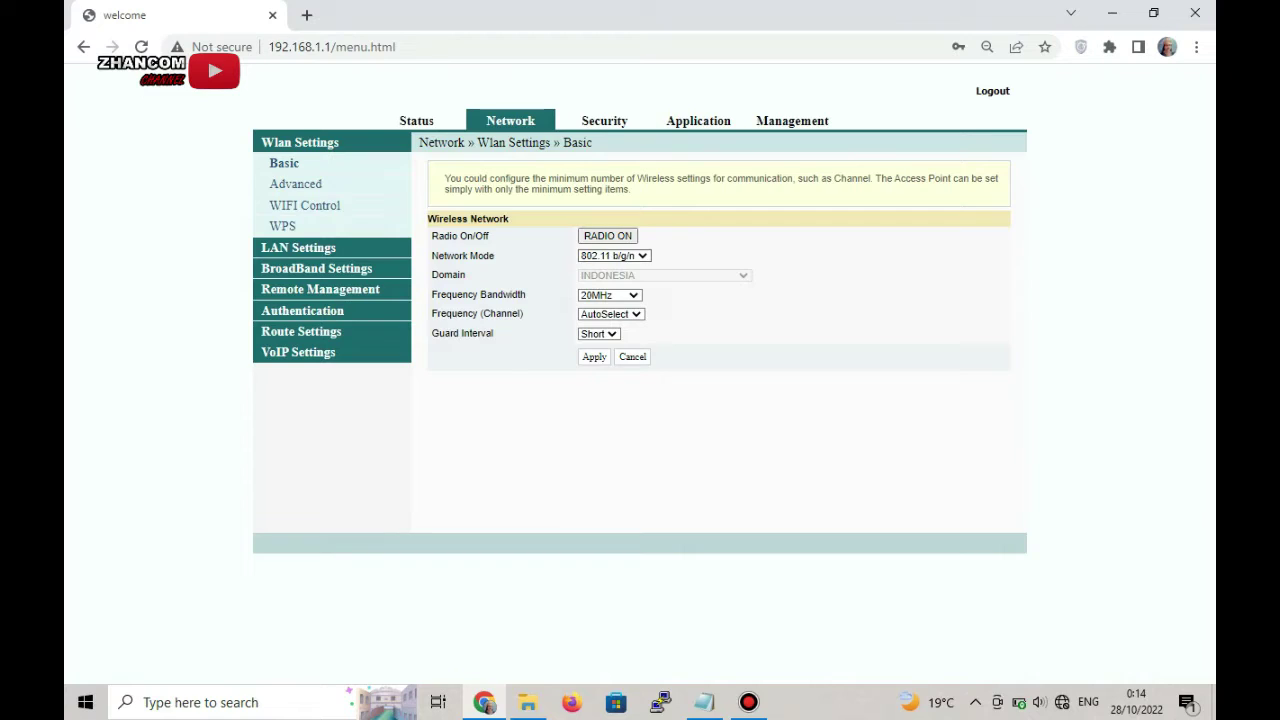
- On the Advanced wireless page, disable SSID 1, rename SSID 2 to Z3NET and enable it
click(296, 183)
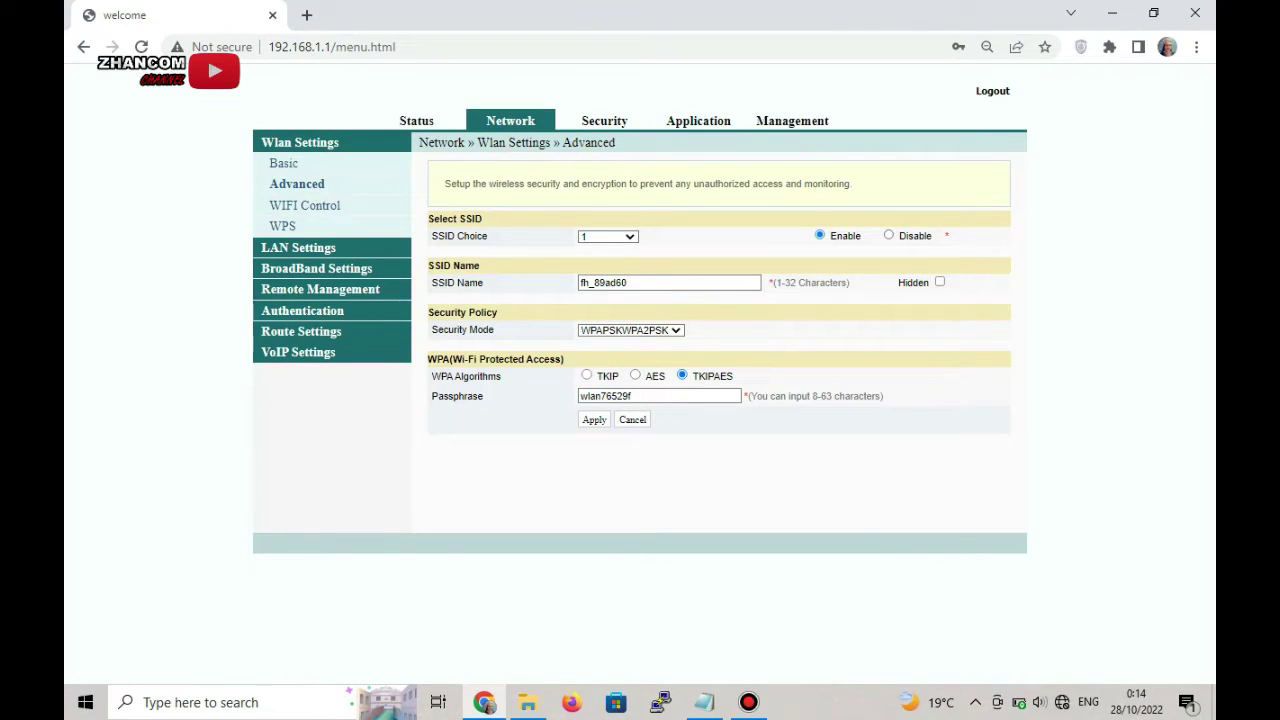
click(888, 235)
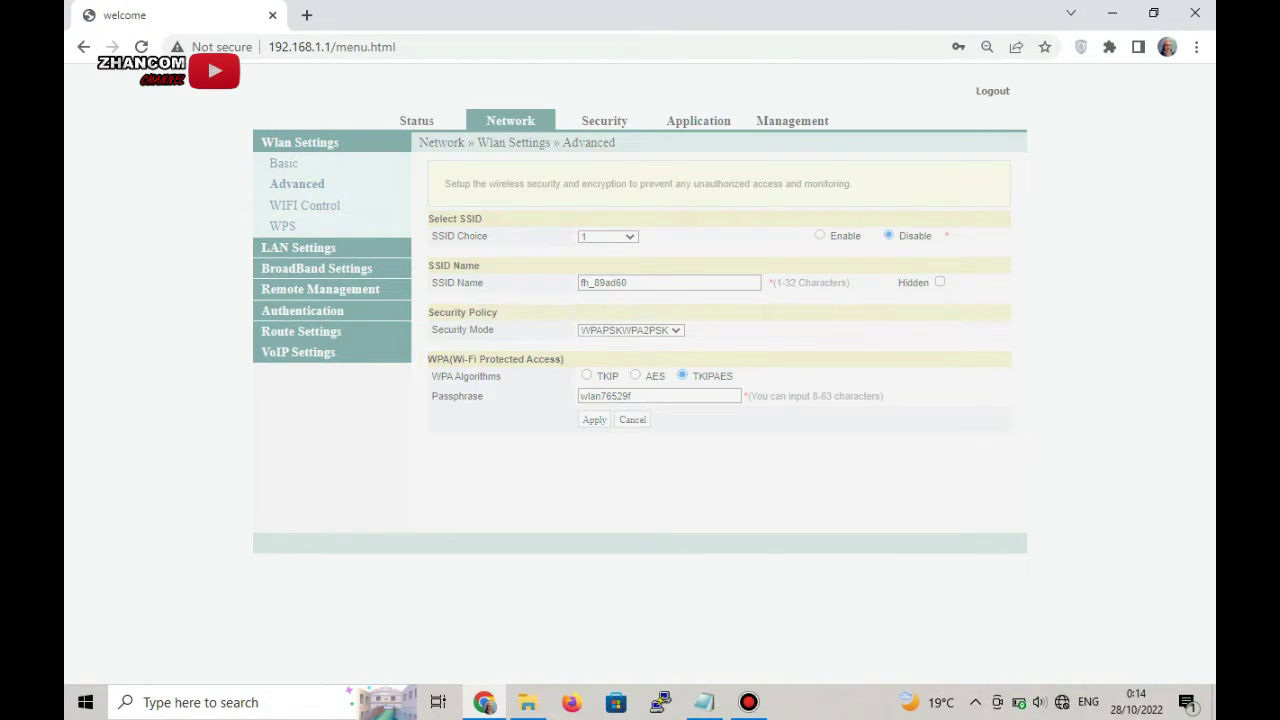
click(607, 236)
click(605, 262)
click(669, 283)
key(ctrl+a)
text(Z3NET)
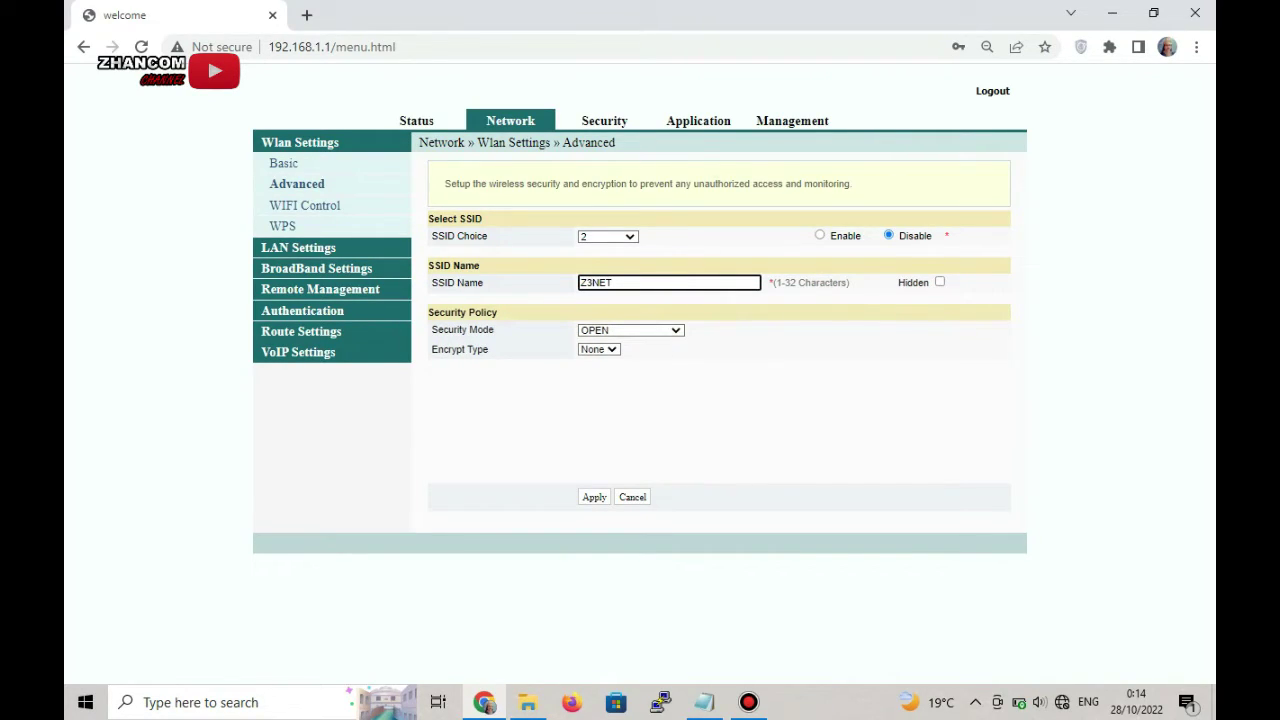
click(820, 235)
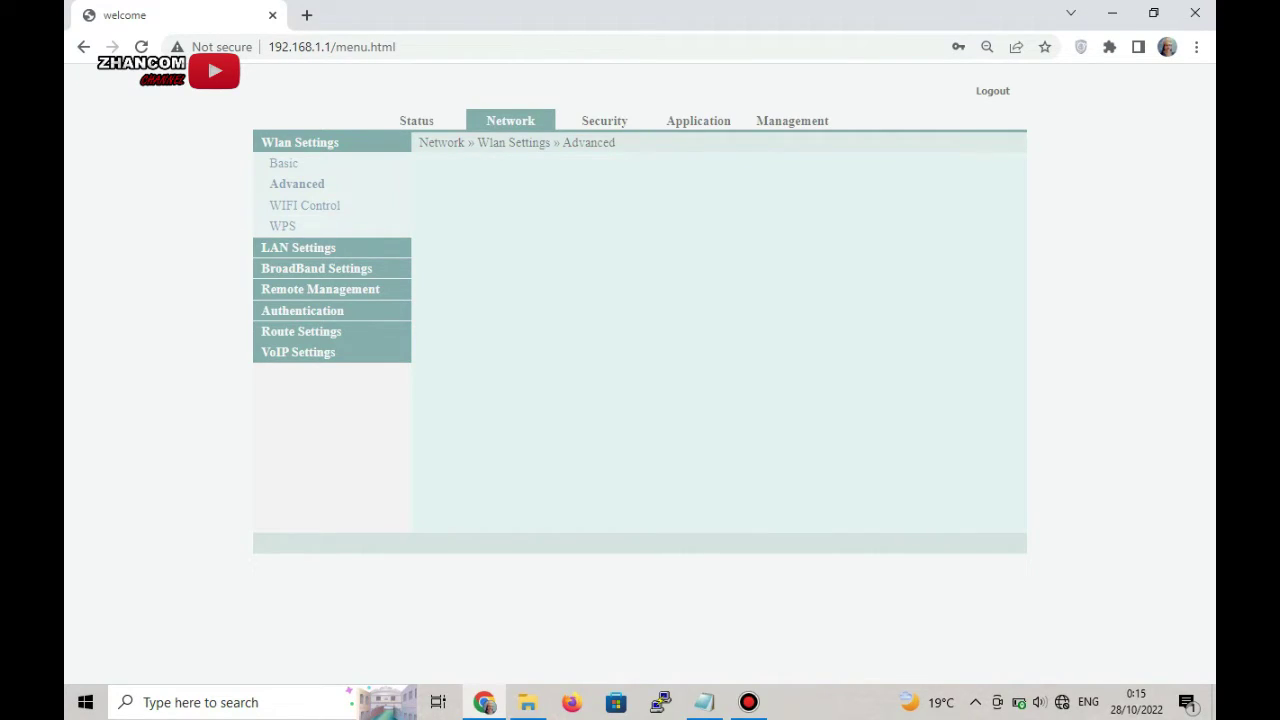
- Set WPS to Disable in the wireless settings
click(307, 205)
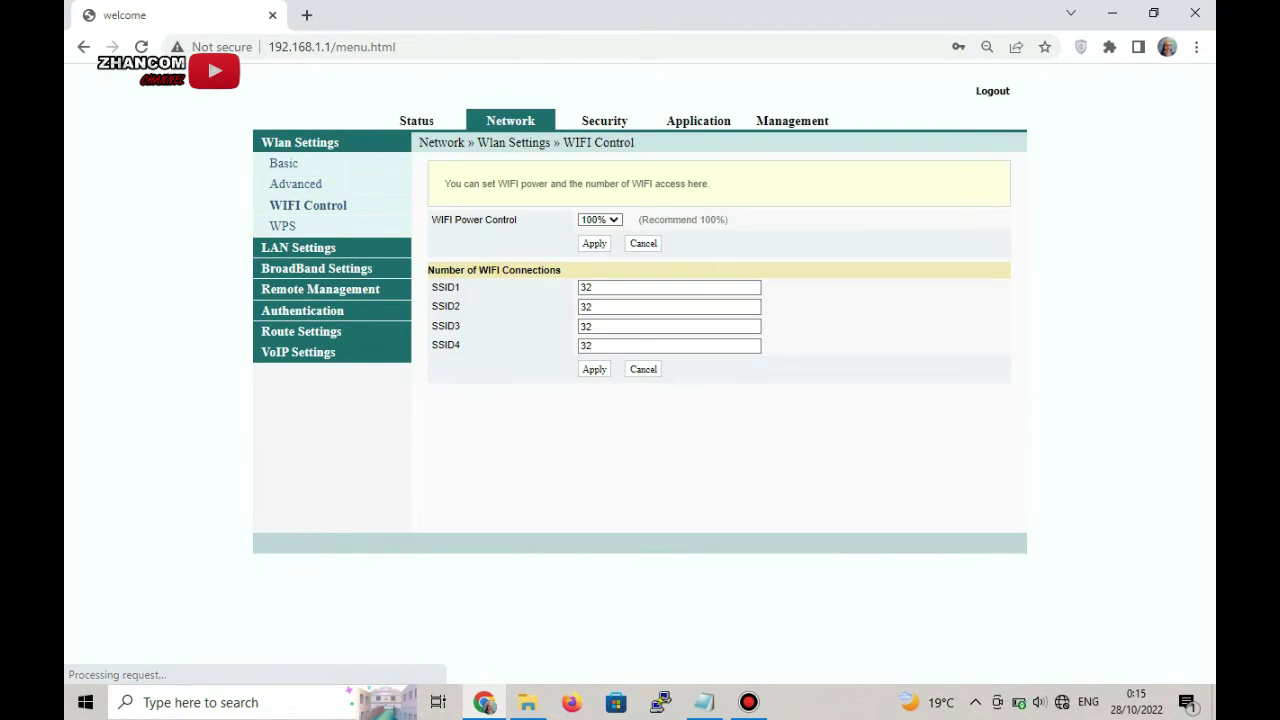
click(282, 226)
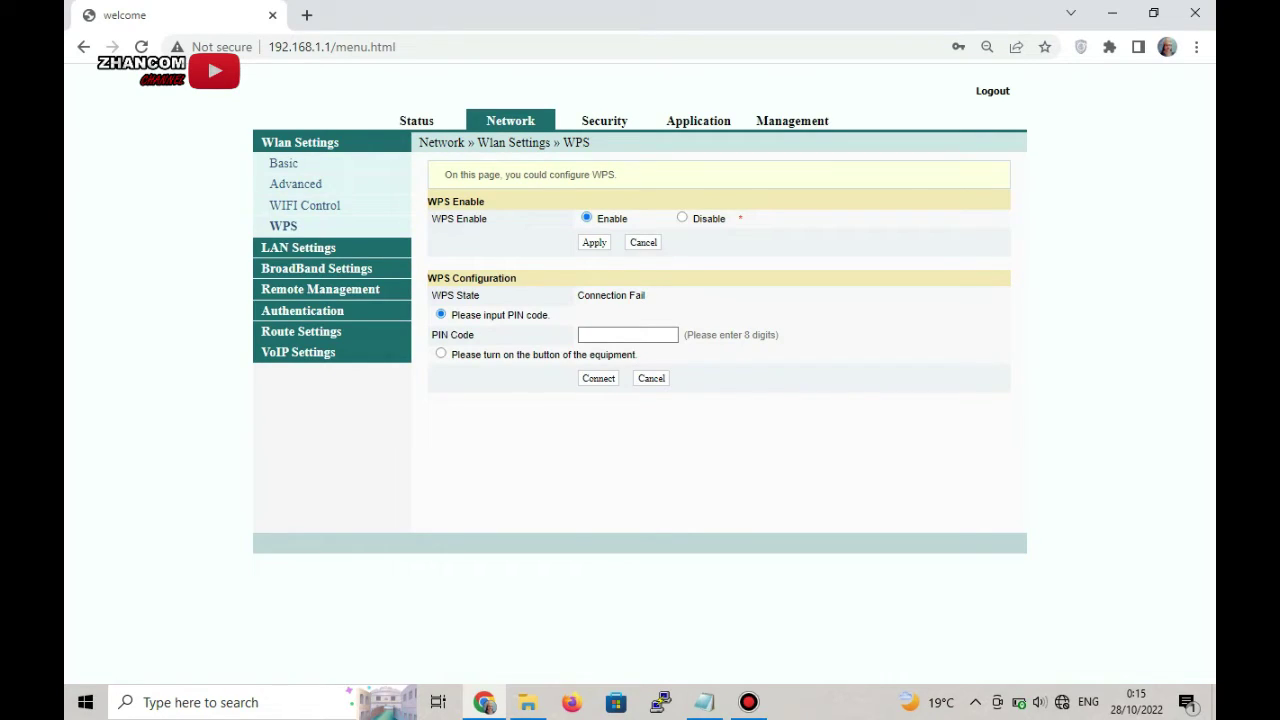
click(682, 217)
- Check the firewall settings, then return to Internet Settings showing the VLAN 102 bridge WAN
click(604, 120)
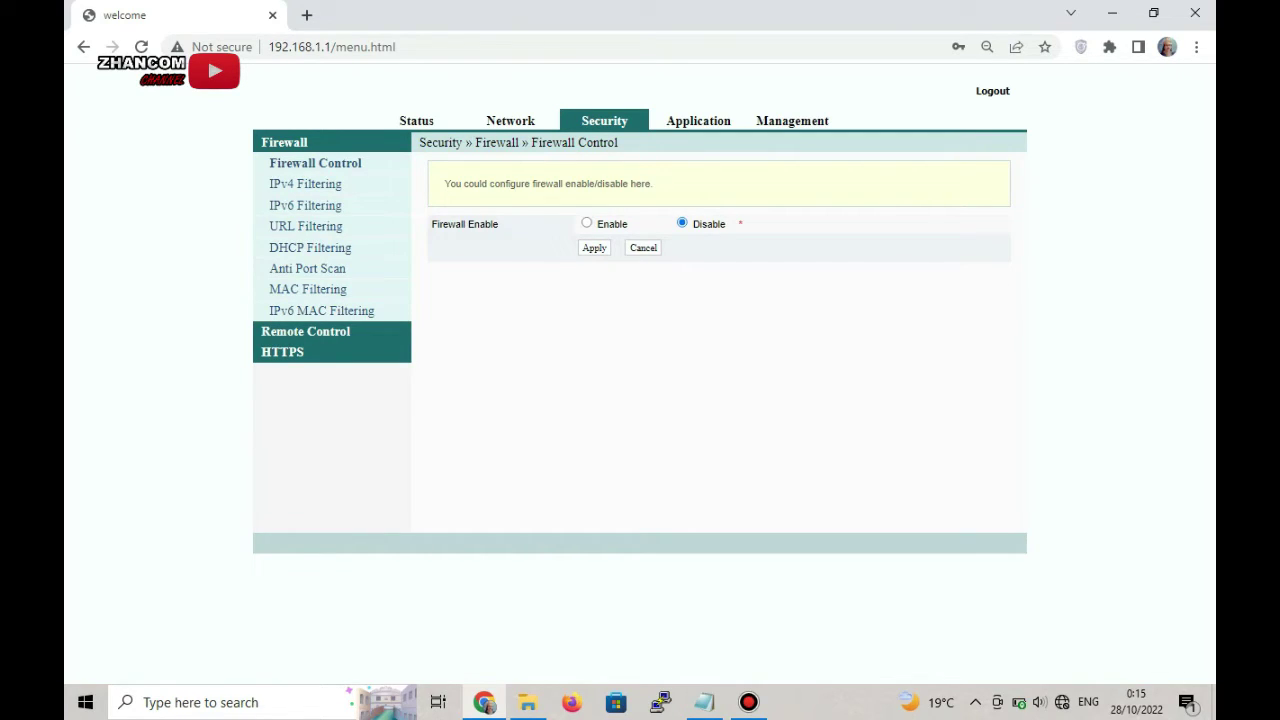
click(510, 120)
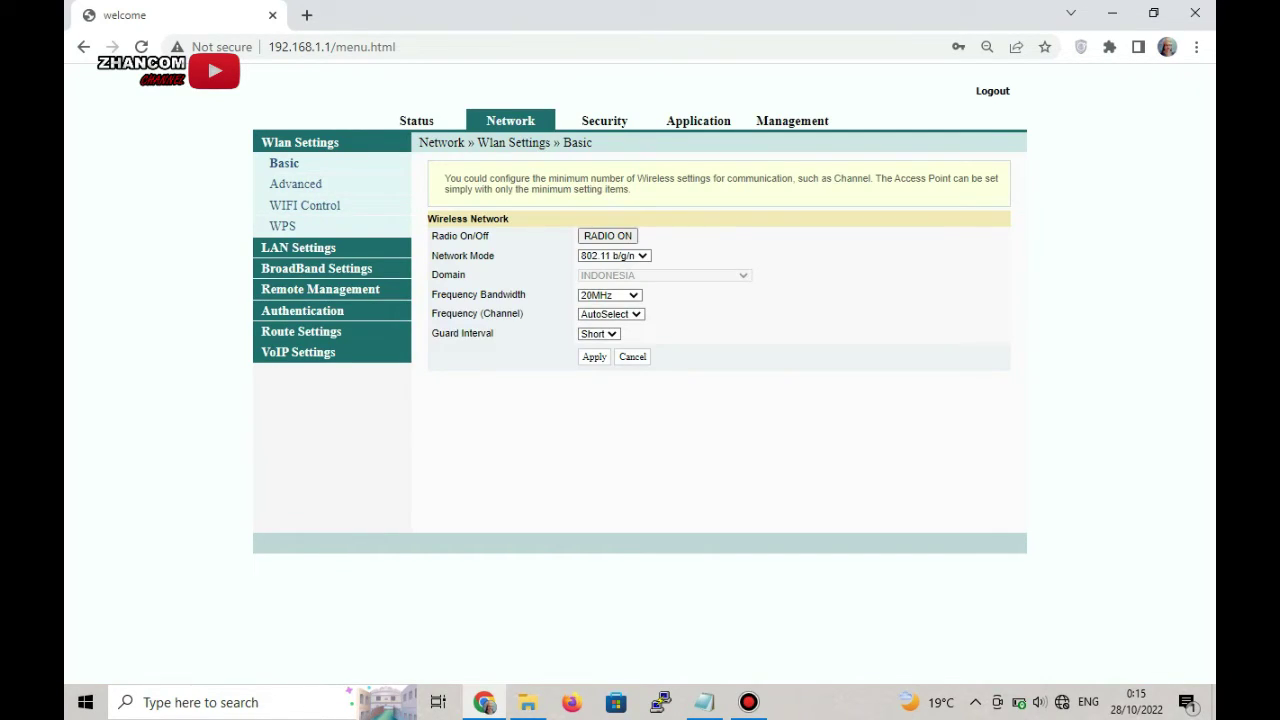
click(298, 247)
click(316, 206)
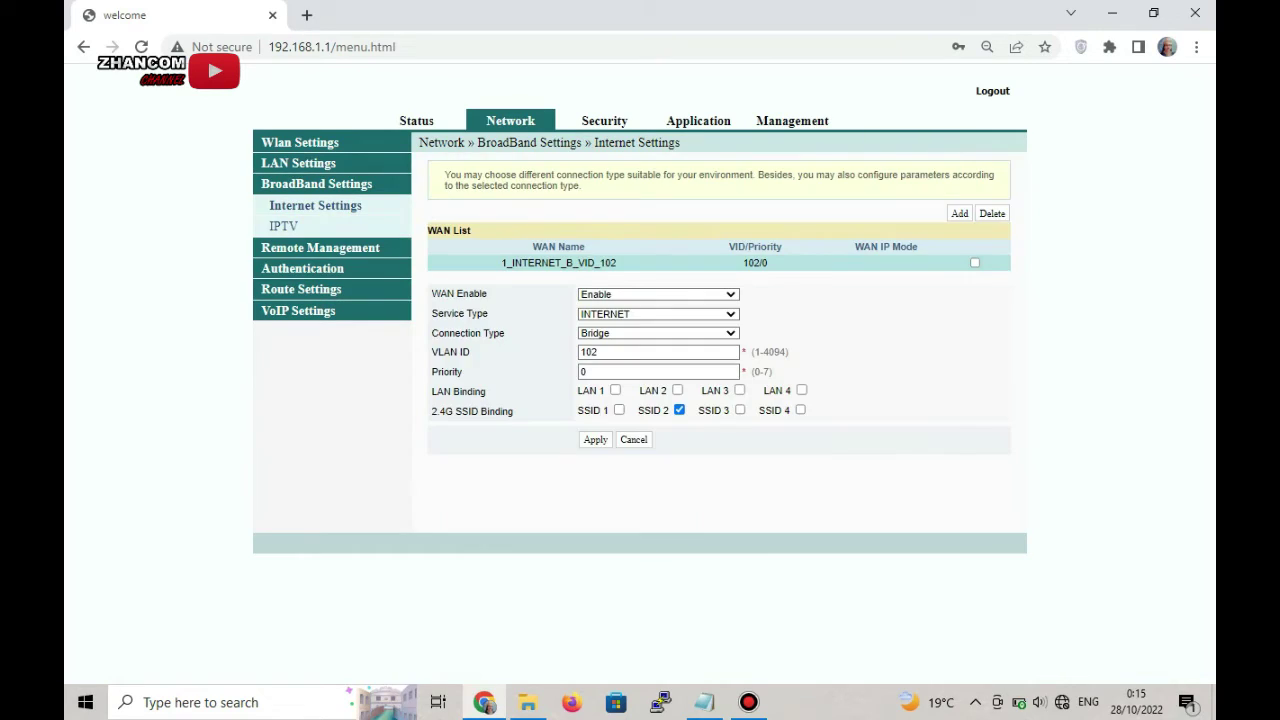